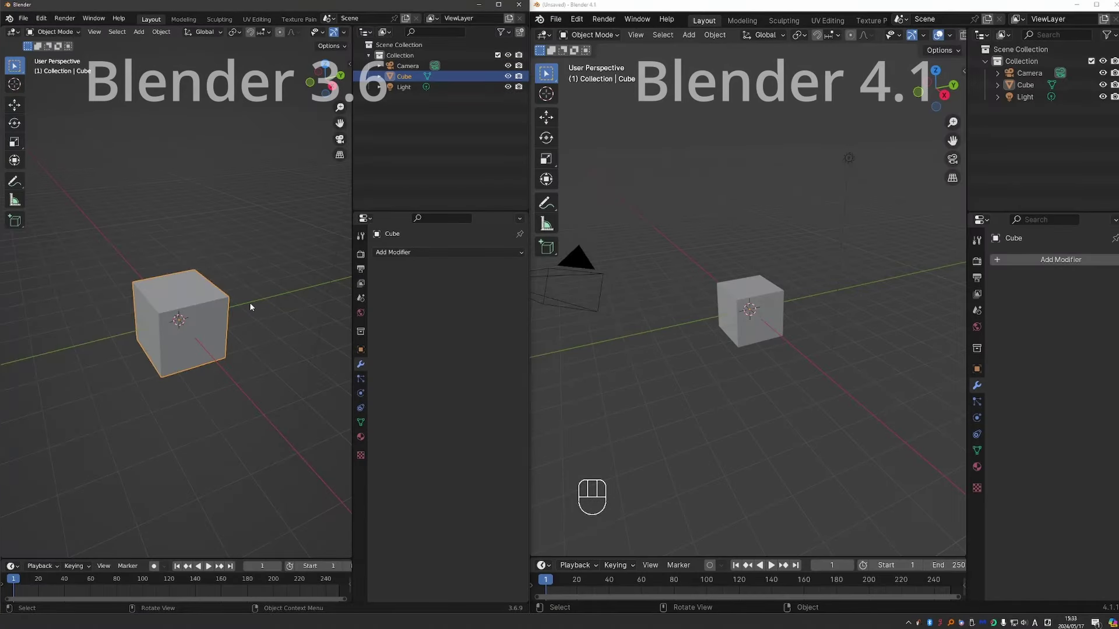
Compare the available modifier lists for the cube in Blender 3.6 and Blender 4.1
{"action": "left_click", "coordinate": [431, 253]}
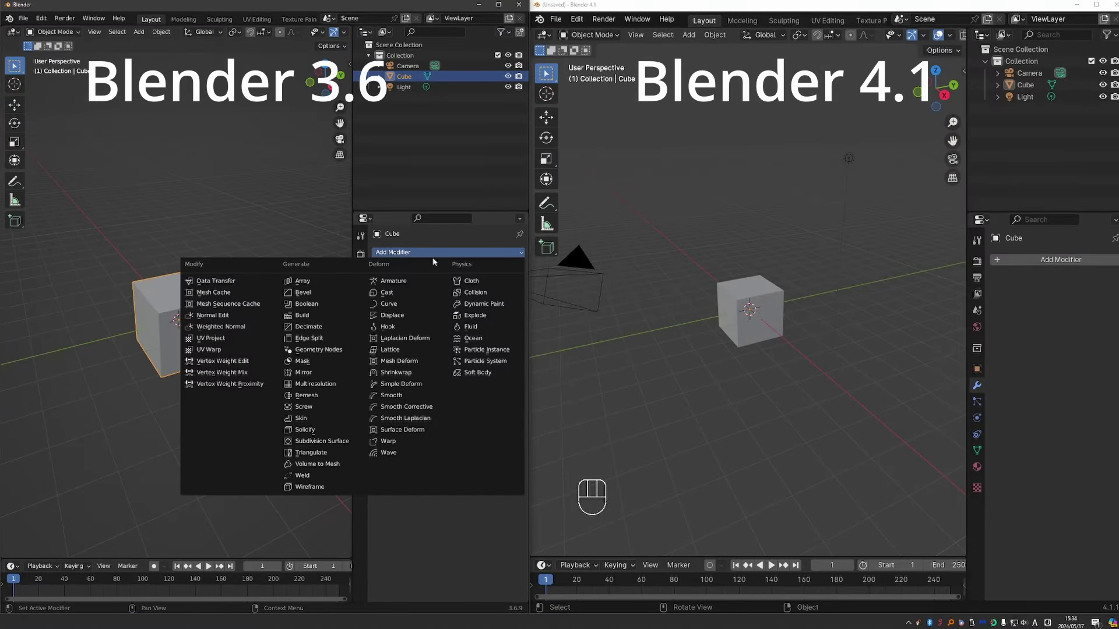
{"action": "left_click", "coordinate": [237, 303]}
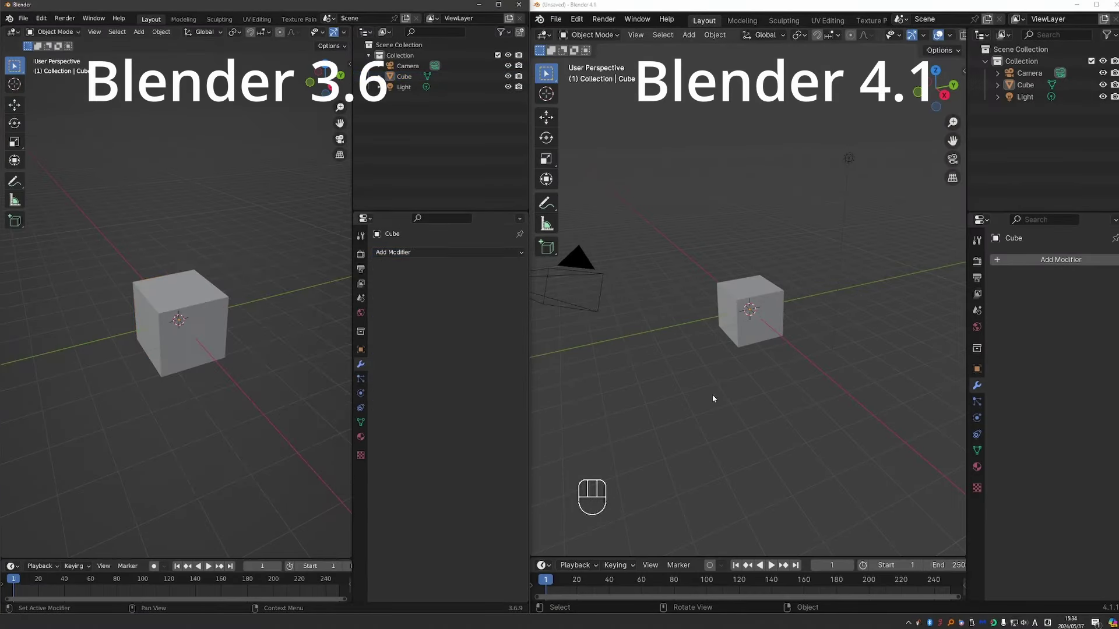
{"action": "left_click", "coordinate": [1022, 263]}
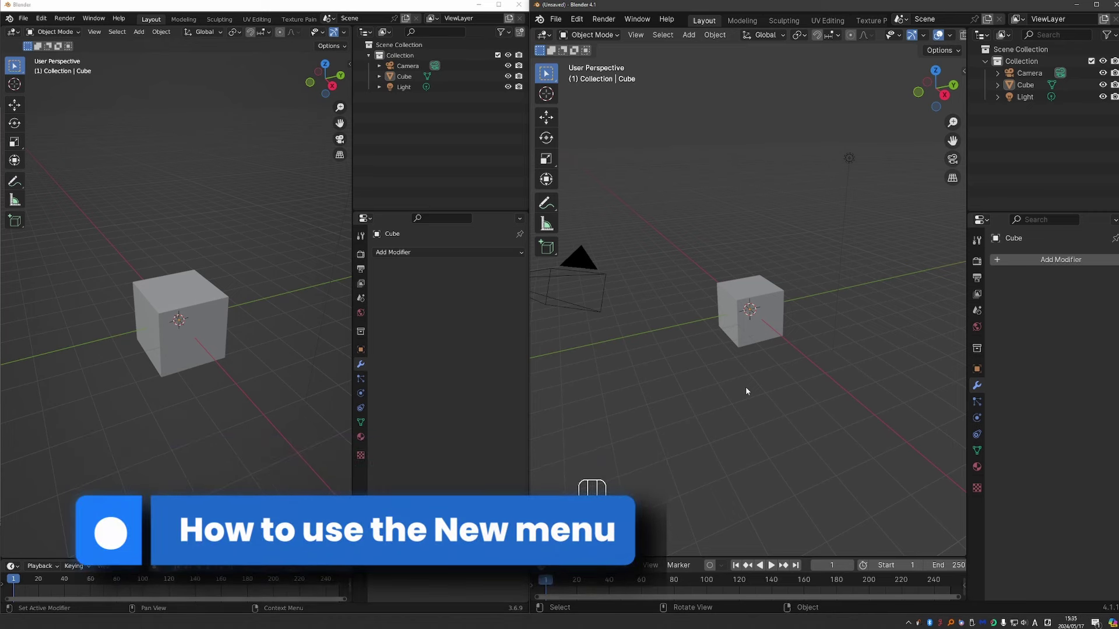
Widen the Blender 4.1 window across almost the whole screen and briefly show its splash screen
{"action": "left_click_drag", "start_coordinate": [530, 257], "coordinate": [23, 257]}
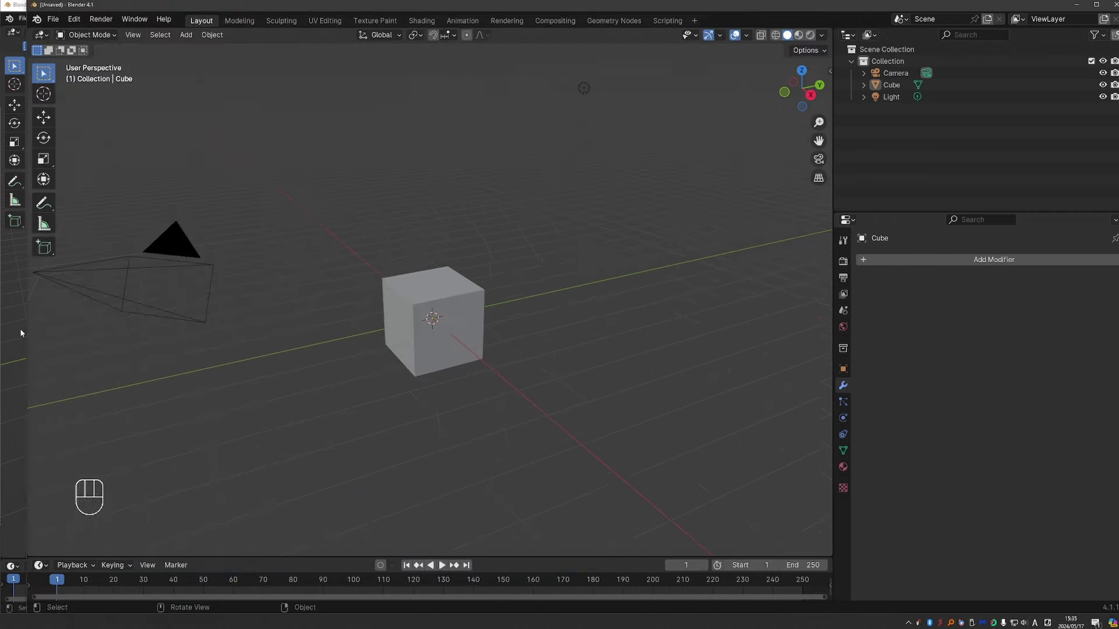
{"action": "left_click", "coordinate": [32, 18]}
{"action": "left_click", "coordinate": [58, 30]}
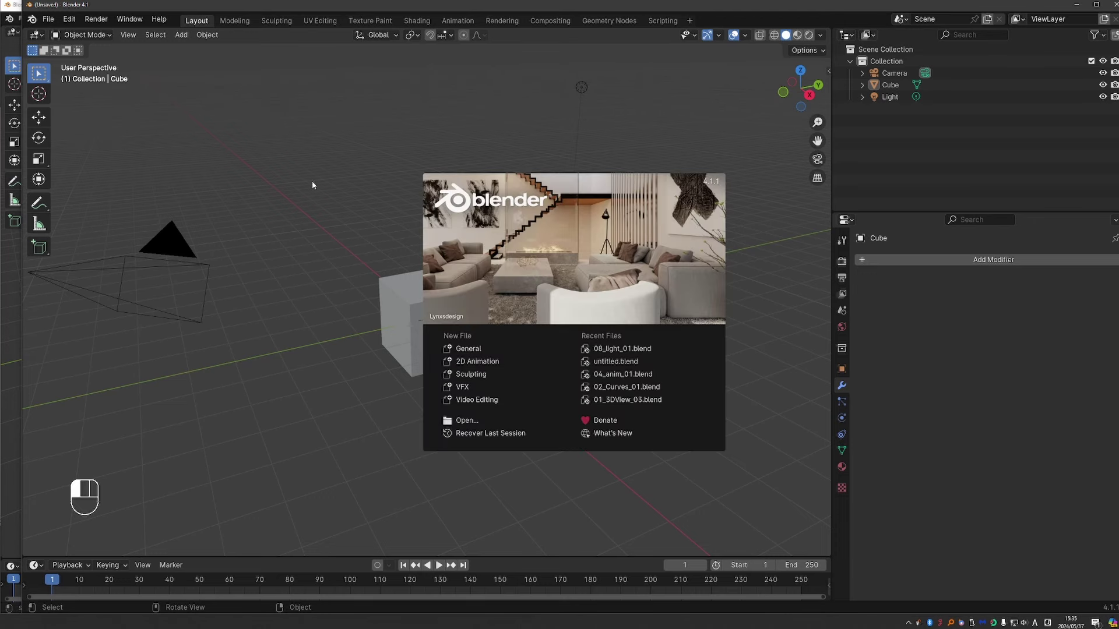
{"action": "left_click", "coordinate": [275, 190]}
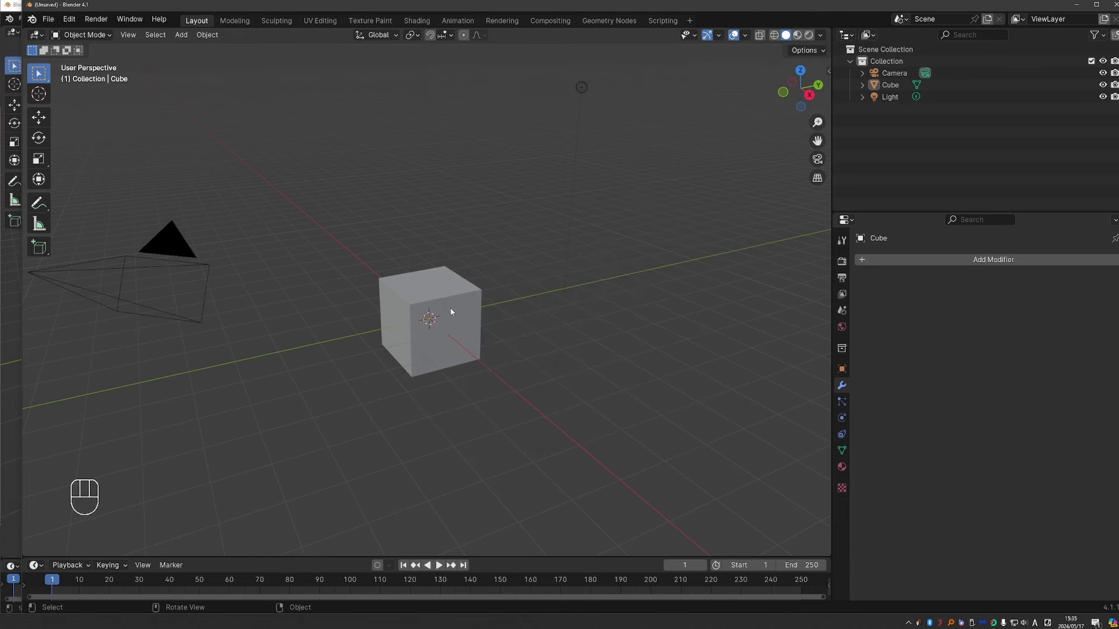
Delete the default cube and add a mesh plane in its place
{"action": "left_click", "coordinate": [430, 321]}
{"action": "key", "text": "x"}
{"action": "left_click", "coordinate": [430, 321]}
{"action": "key", "text": "shift+a"}
{"action": "mouse_move", "coordinate": [448, 326]}
{"action": "left_click", "coordinate": [484, 332]}
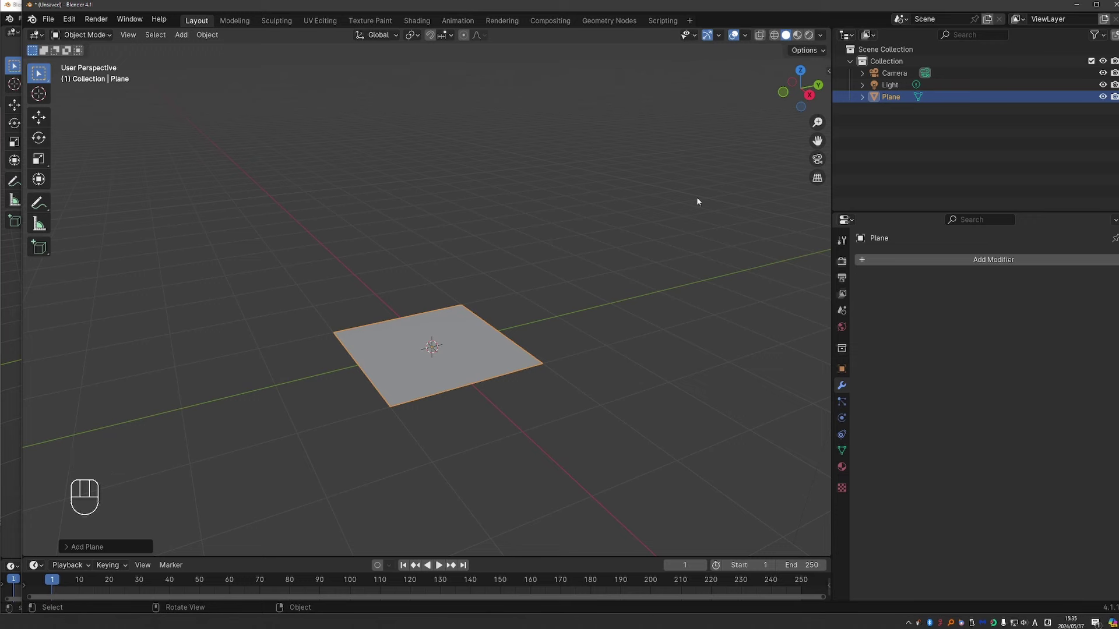
Search the modifiers for "subd" and add a Subdivision Surface modifier to the plane
{"action": "left_click", "coordinate": [907, 258]}
{"action": "mouse_move", "coordinate": [897, 293]}
{"action": "left_click", "coordinate": [896, 260]}
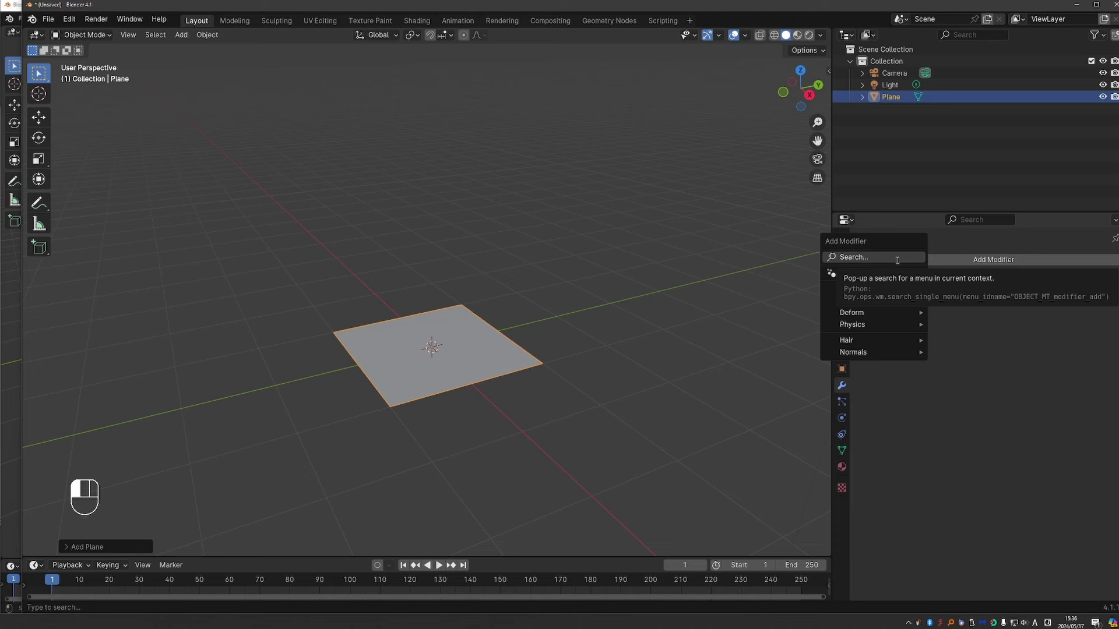
{"action": "left_click", "coordinate": [896, 260]}
{"action": "type", "text": "subd"}
{"action": "key", "text": "Return"}
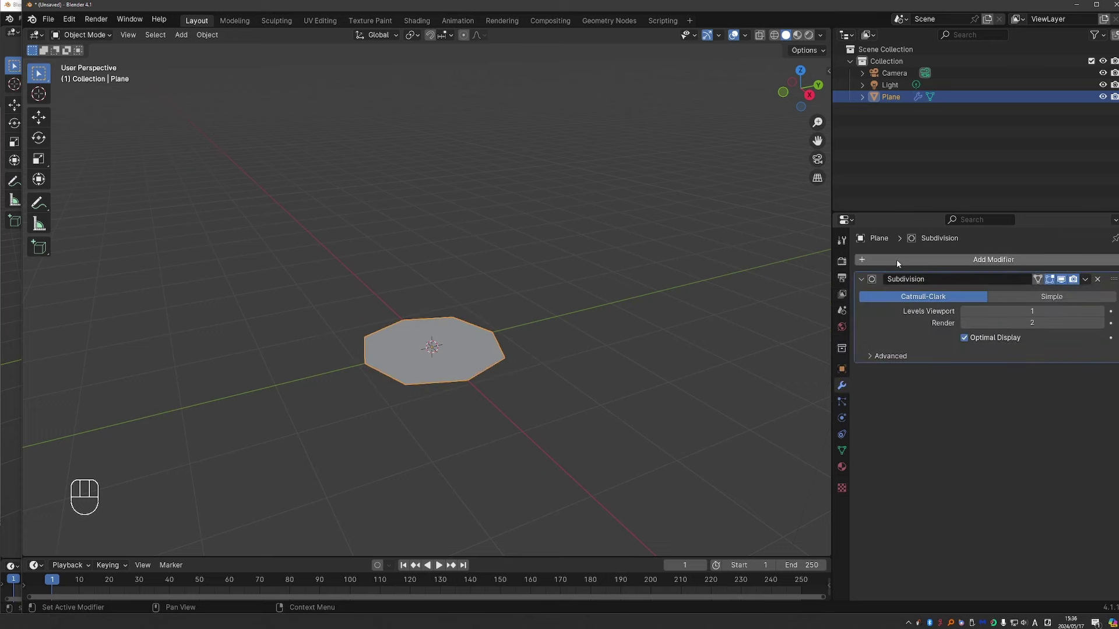
Search the modifiers for "sol", add a Solidify modifier to the plane and collapse its settings
{"action": "left_click", "coordinate": [910, 259]}
{"action": "type", "text": "sol"}
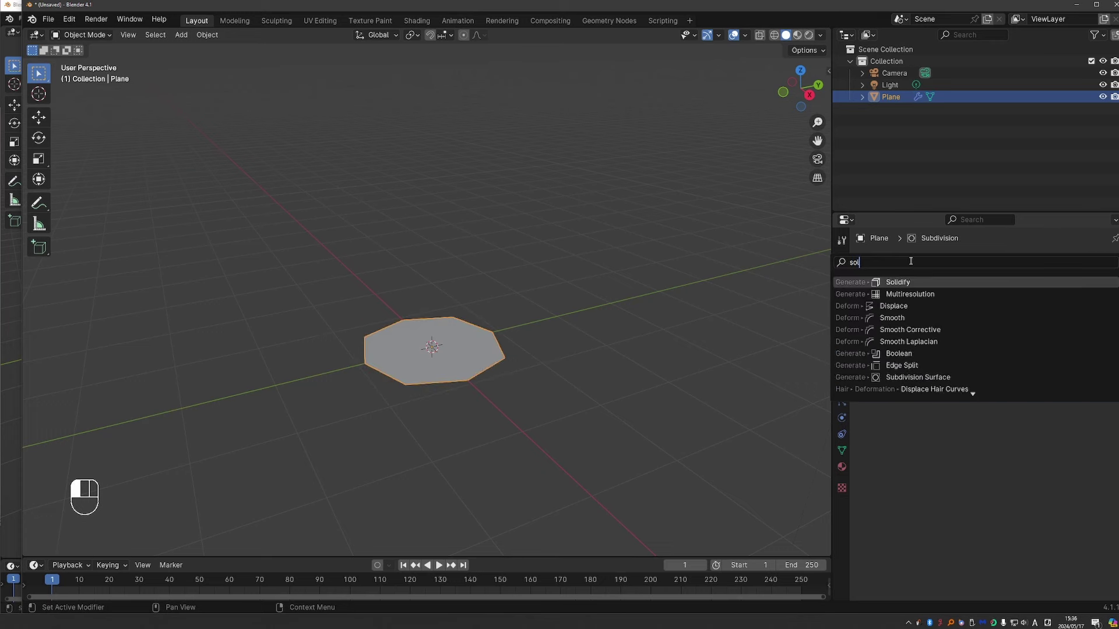
{"action": "type", "text": "u"}
{"action": "key", "text": "BackSpace"}
{"action": "key", "text": "Return"}
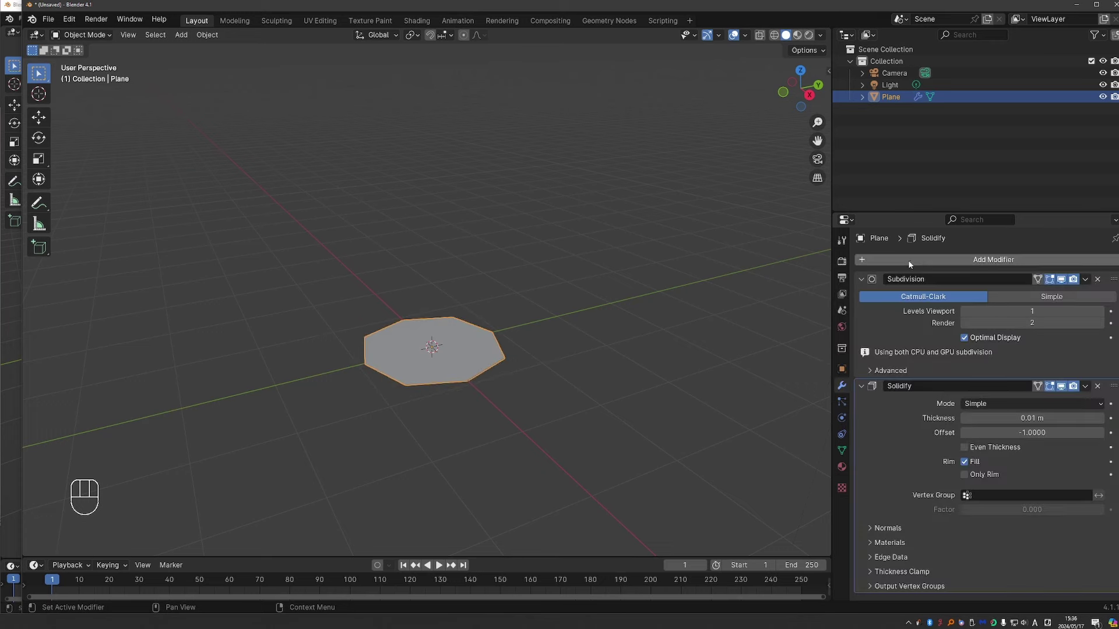
{"action": "left_click", "coordinate": [861, 386]}
Search the modifiers for "bev" and add a Bevel modifier to the plane
{"action": "left_click", "coordinate": [888, 260]}
{"action": "type", "text": "bev"}
{"action": "key", "text": "Return"}
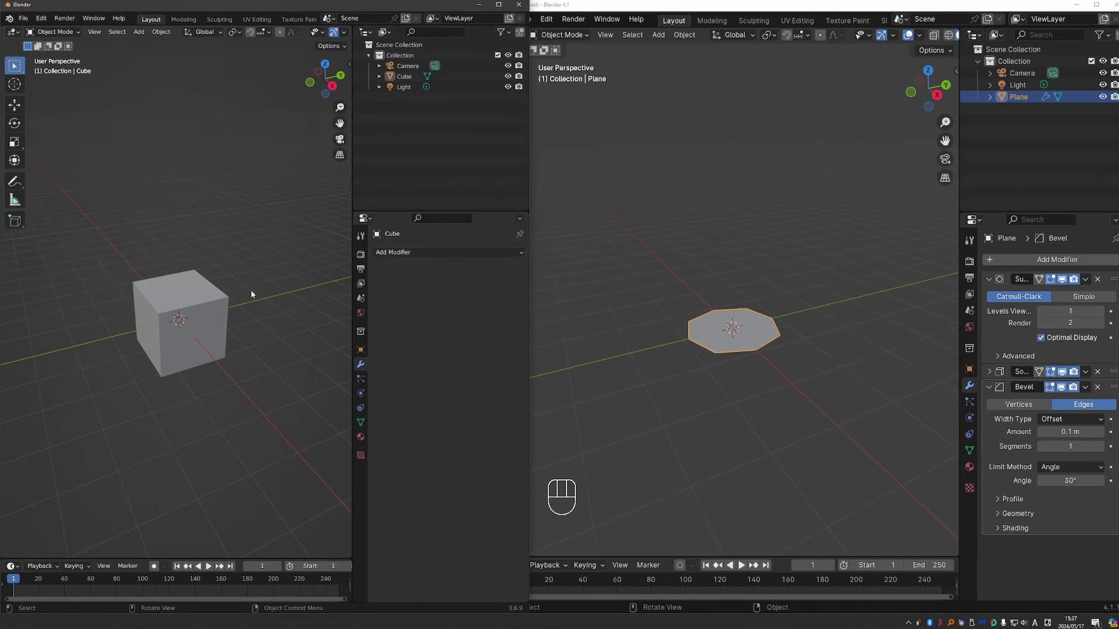
Switch to Blender 3.6, widen its window and examine the multi-column modifier list for the cube
{"action": "left_click_drag", "start_coordinate": [528, 282], "coordinate": [1109, 280]}
{"action": "left_click", "coordinate": [896, 252]}
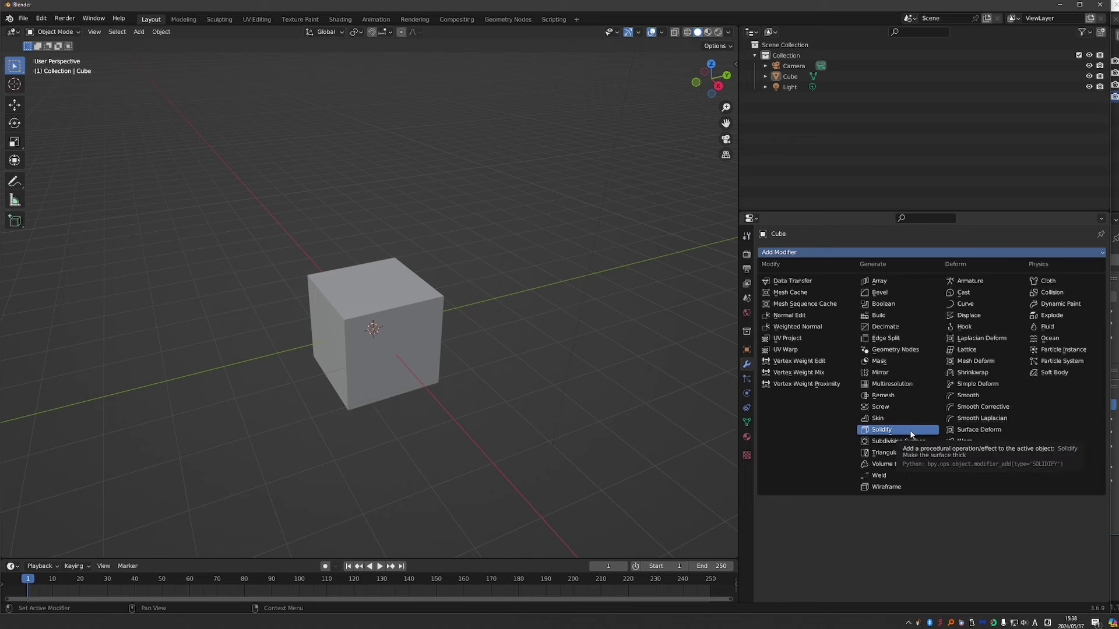
{"action": "key", "text": "Escape"}
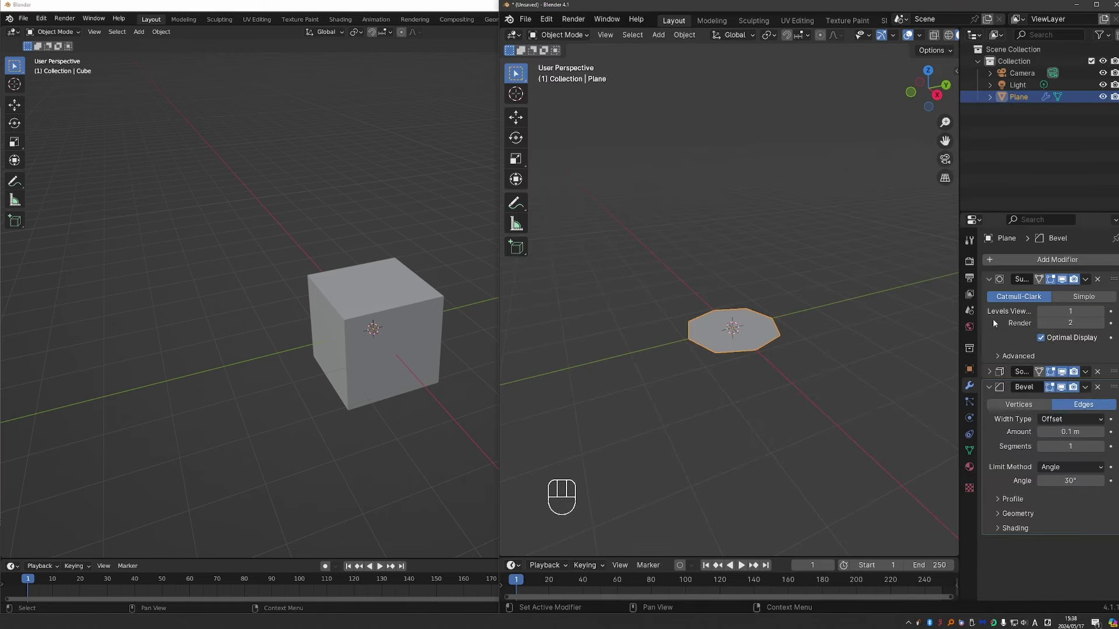
In Blender 4.1, look through the Hair Deformation modifiers, search for "fiz" and choose Frizz Hair Curves for the plane
{"action": "left_click", "coordinate": [1023, 261]}
{"action": "mouse_move", "coordinate": [1024, 348]}
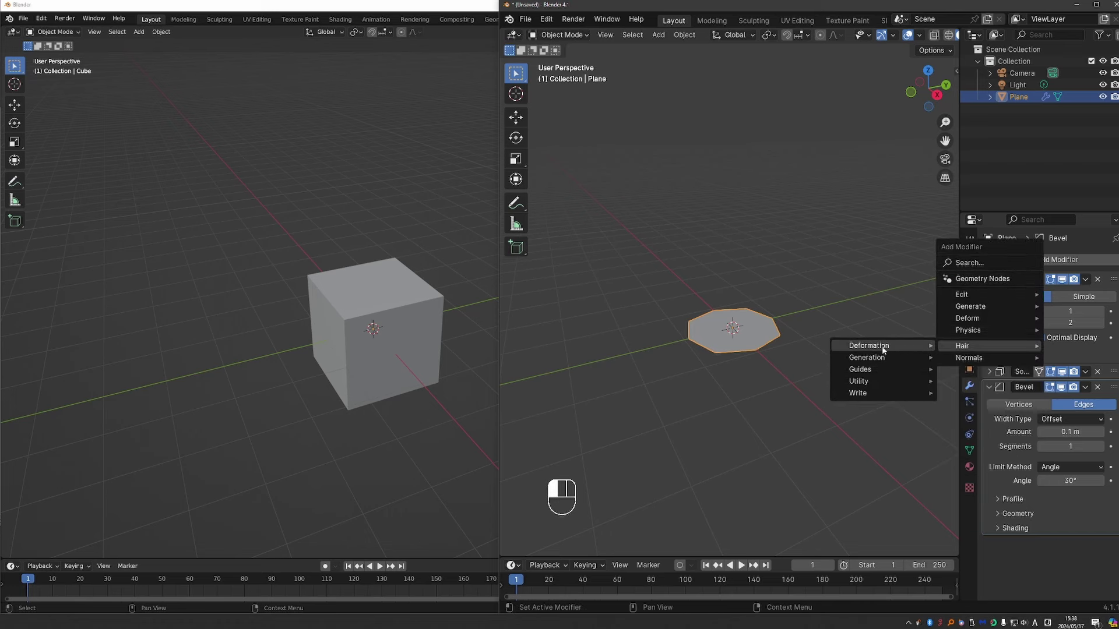
{"action": "mouse_move", "coordinate": [920, 349]}
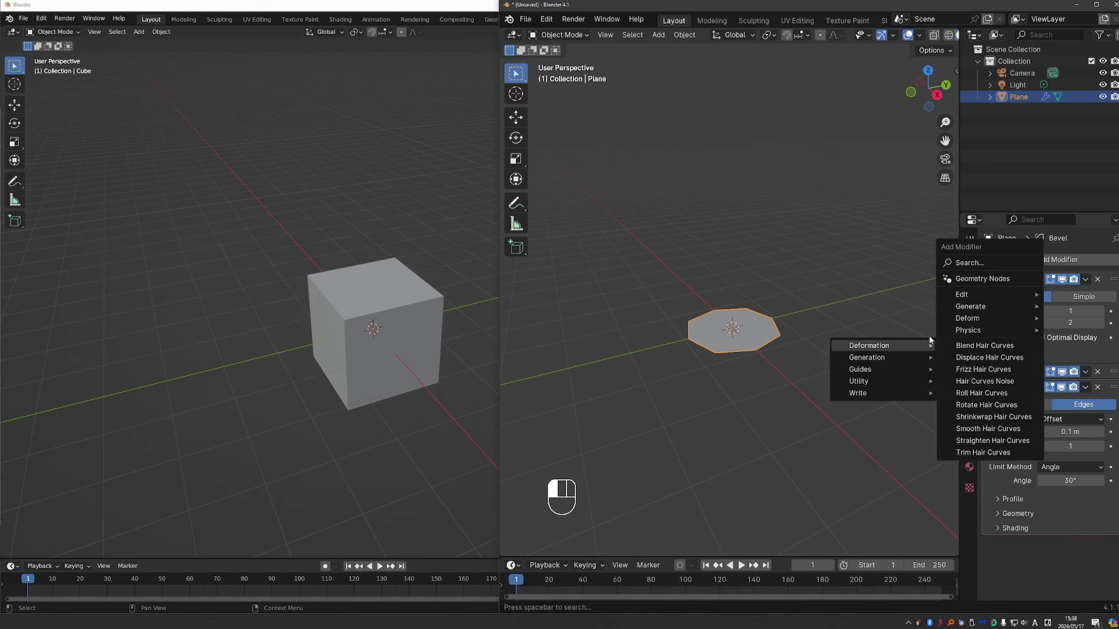
{"action": "left_click", "coordinate": [979, 264]}
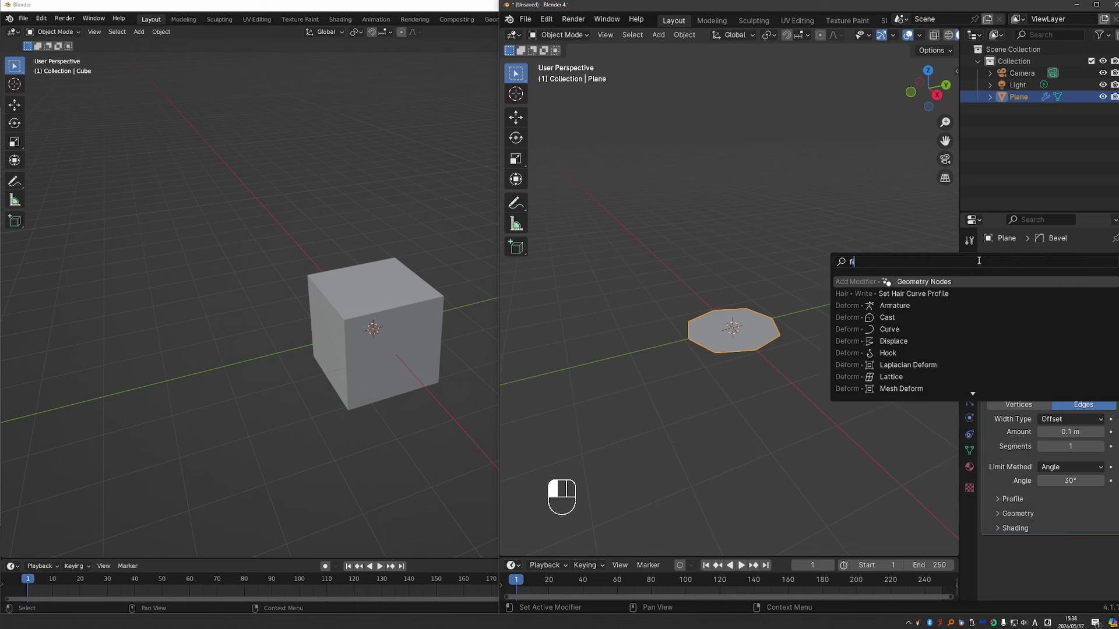
{"action": "type", "text": "fiz"}
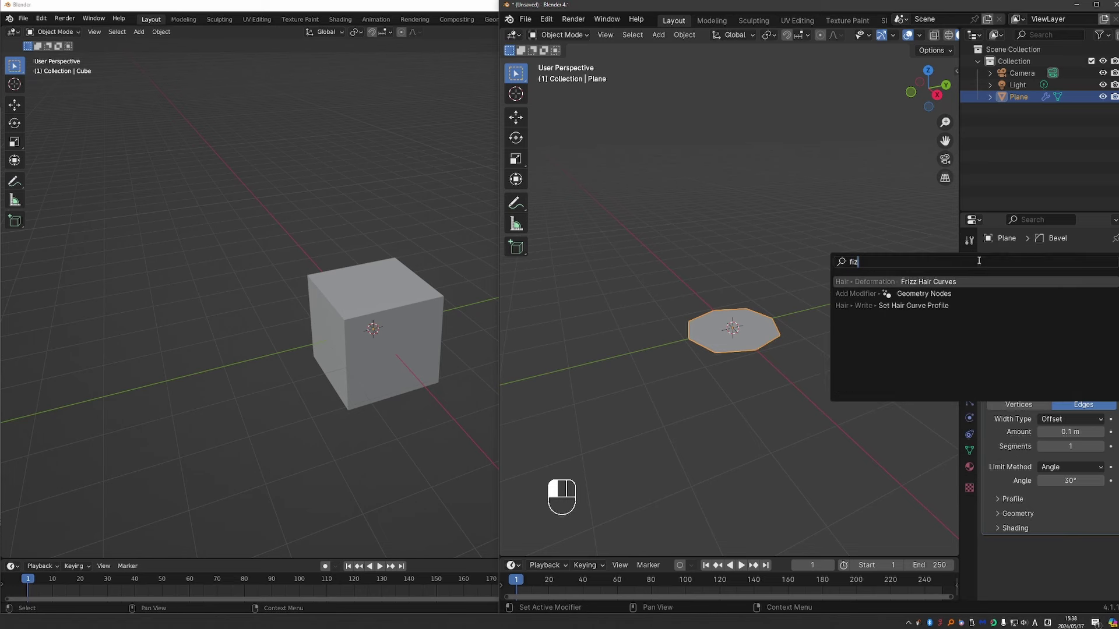
{"action": "left_click", "coordinate": [938, 282]}
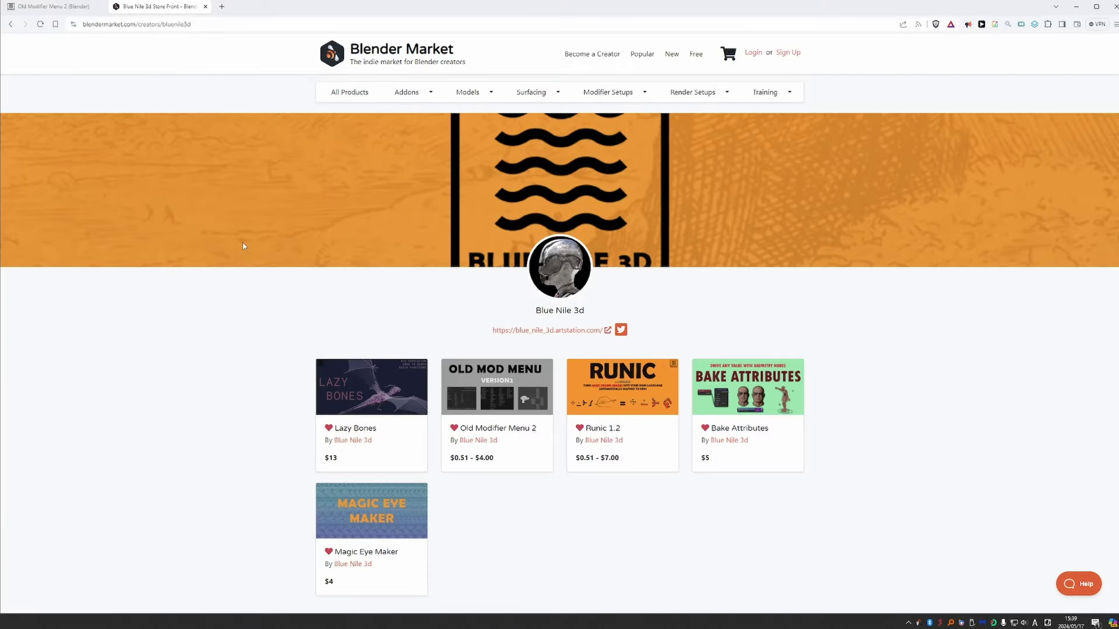
In the web browser, look over the Lazy Bones product page on Blender Market and return to the Blue Nile 3d store front
{"action": "left_click", "coordinate": [371, 389]}
{"action": "scroll", "coordinate": [475, 404], "scroll_direction": "down", "scroll_amount": 2}
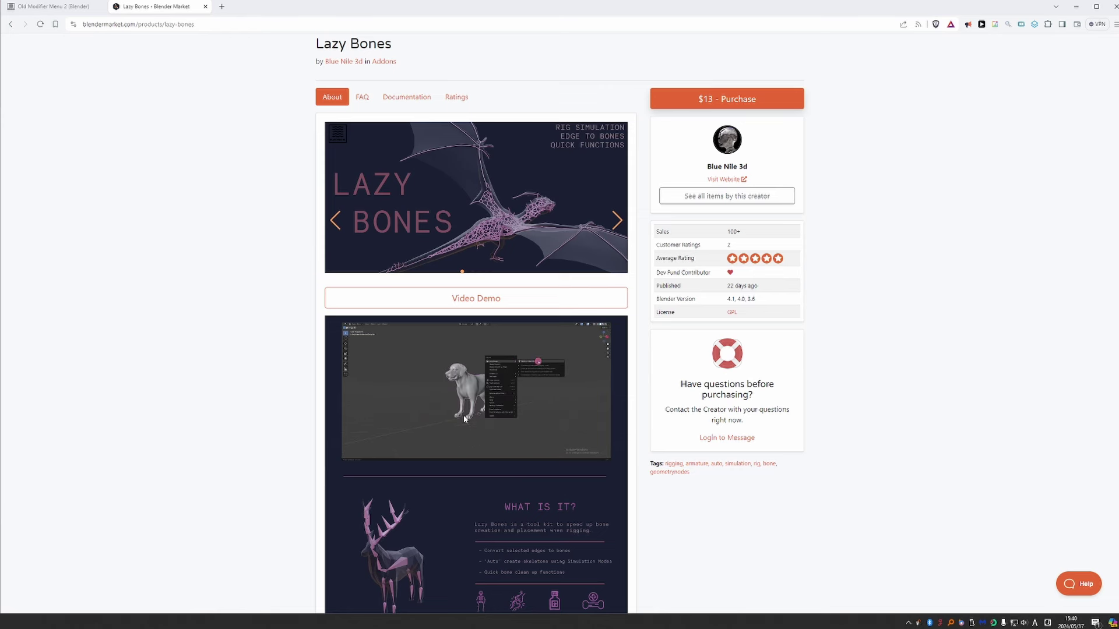
{"action": "key", "text": "alt+Left"}
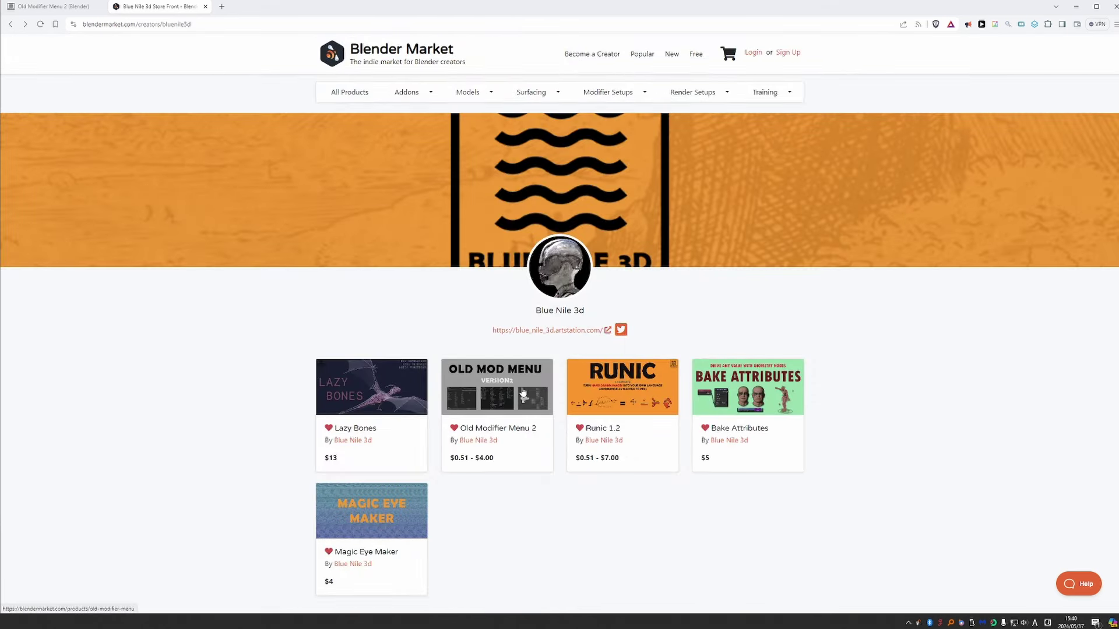
View the Old Modifier Menu 2 product page on Blender Market and the add-on's free version on Gumroad
{"action": "left_click", "coordinate": [500, 393]}
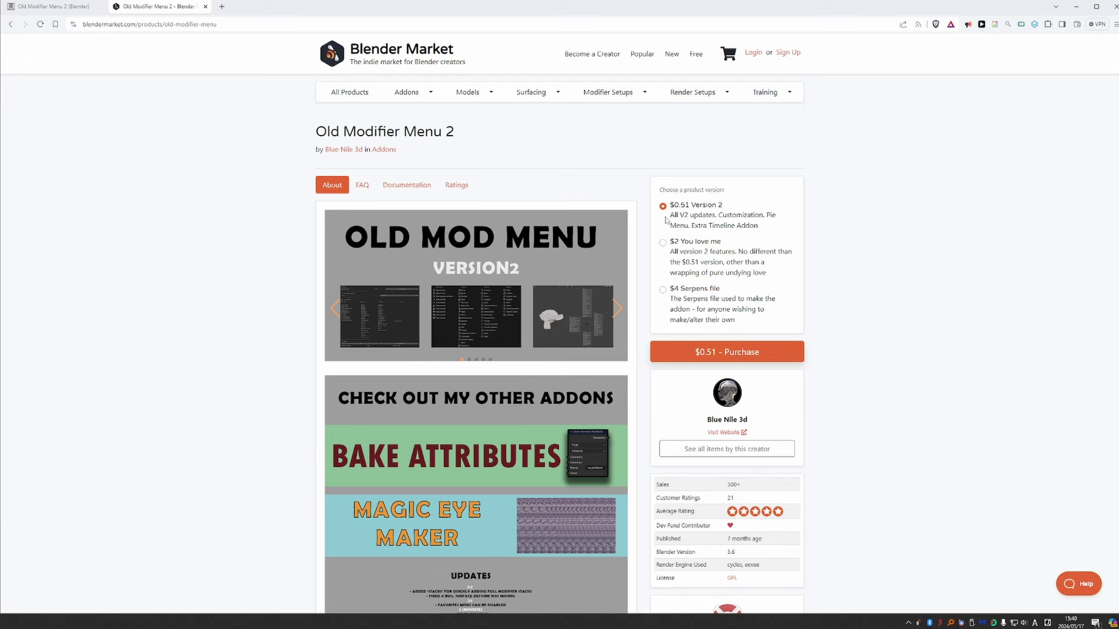
{"action": "left_click", "coordinate": [58, 7]}
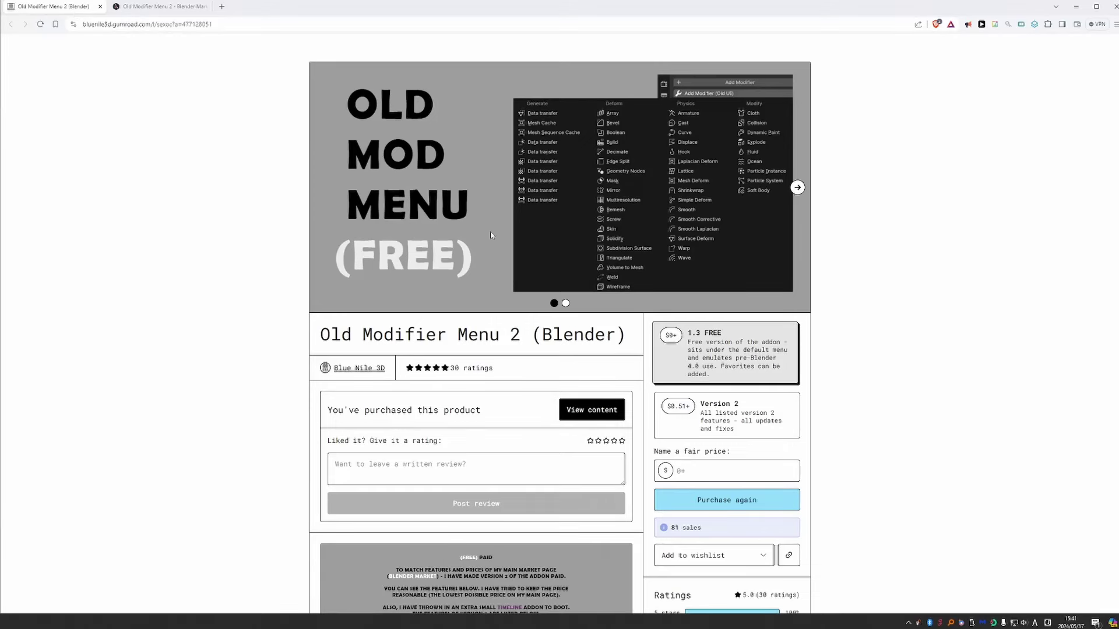
{"action": "scroll", "coordinate": [636, 324], "scroll_direction": "down", "scroll_amount": 1}
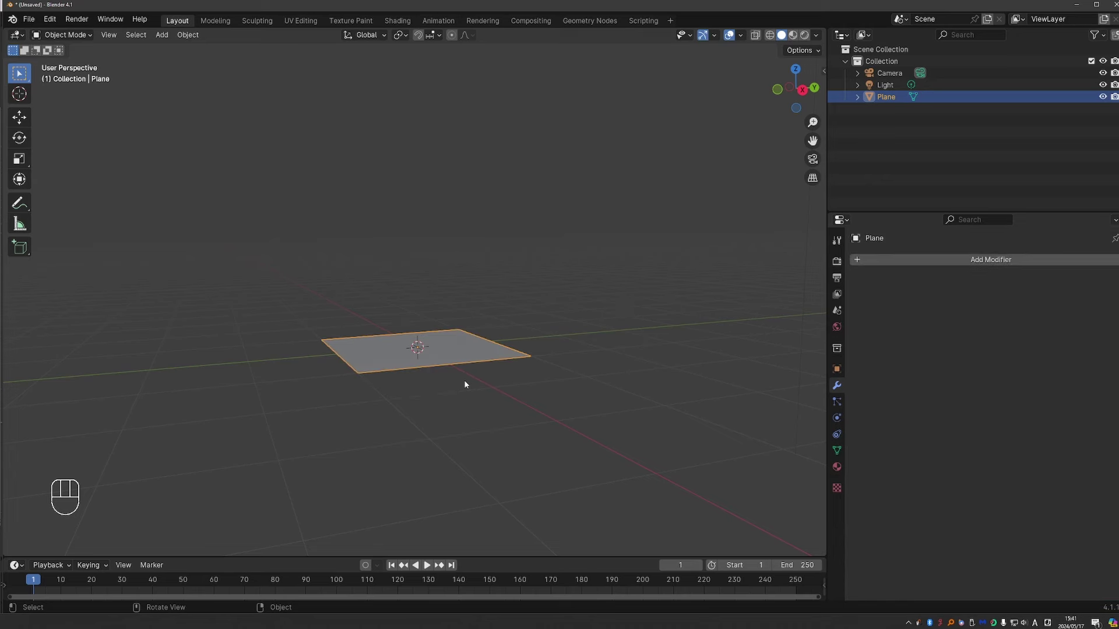
In Blender 4.1, install the add-on from old_modifier_menu__favourites_1.3.0.zip, enable Old Modifier Menu (+ Favourites) and close the preferences
{"action": "key", "text": "ctrl+comma"}
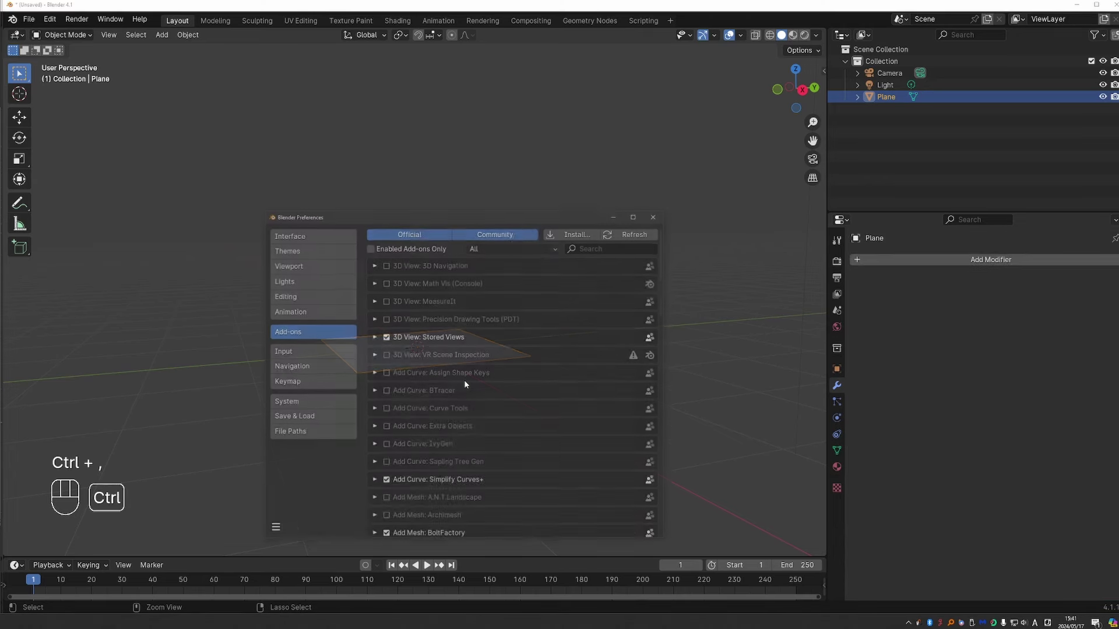
{"action": "left_click", "coordinate": [577, 233]}
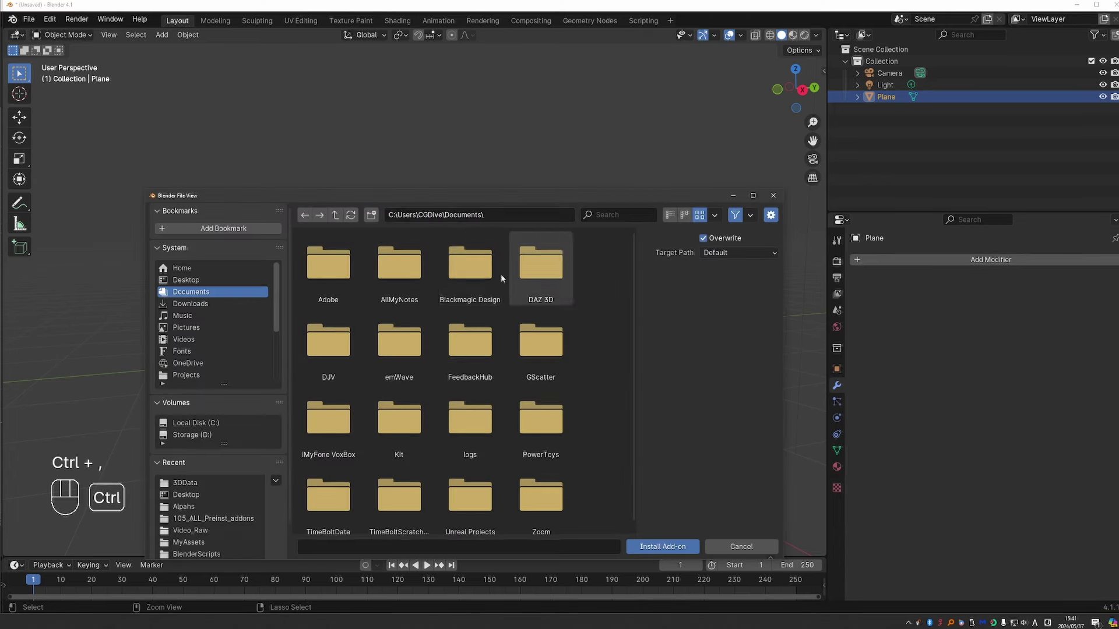
{"action": "double_click", "coordinate": [466, 265]}
{"action": "scroll", "coordinate": [403, 287], "scroll_direction": "down", "scroll_amount": 1, "text": "ctrl"}
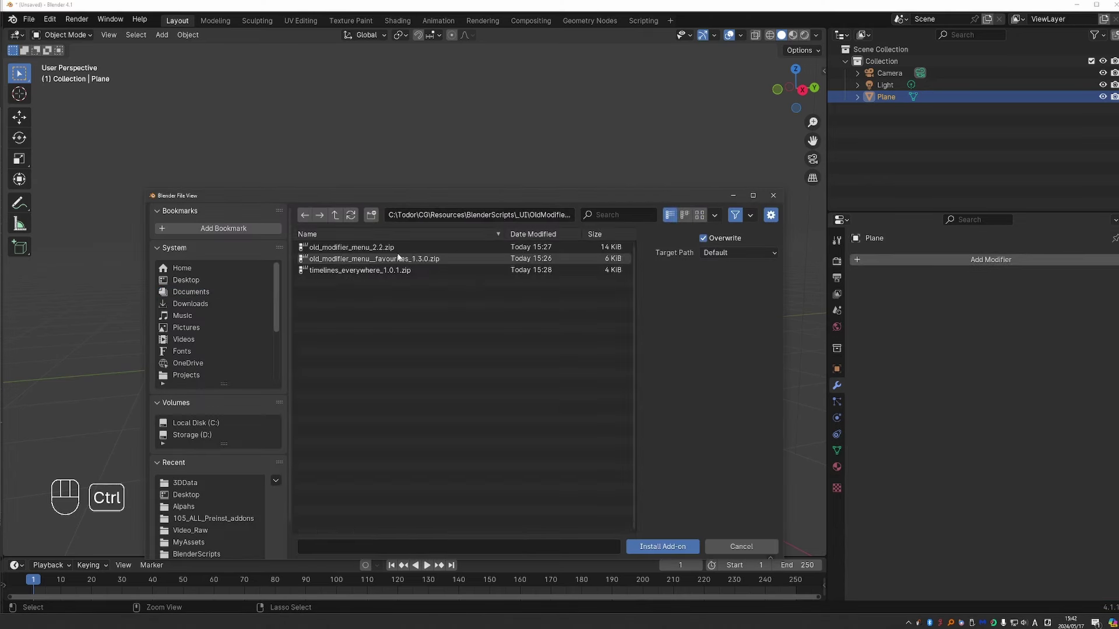
{"action": "left_click", "coordinate": [408, 260]}
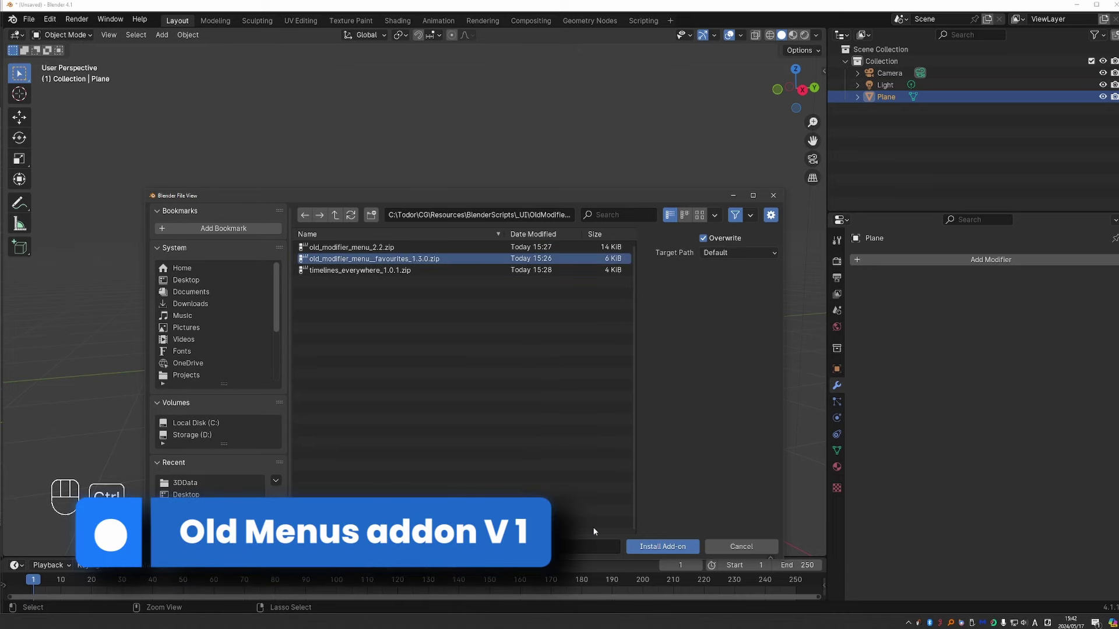
{"action": "left_click", "coordinate": [653, 547]}
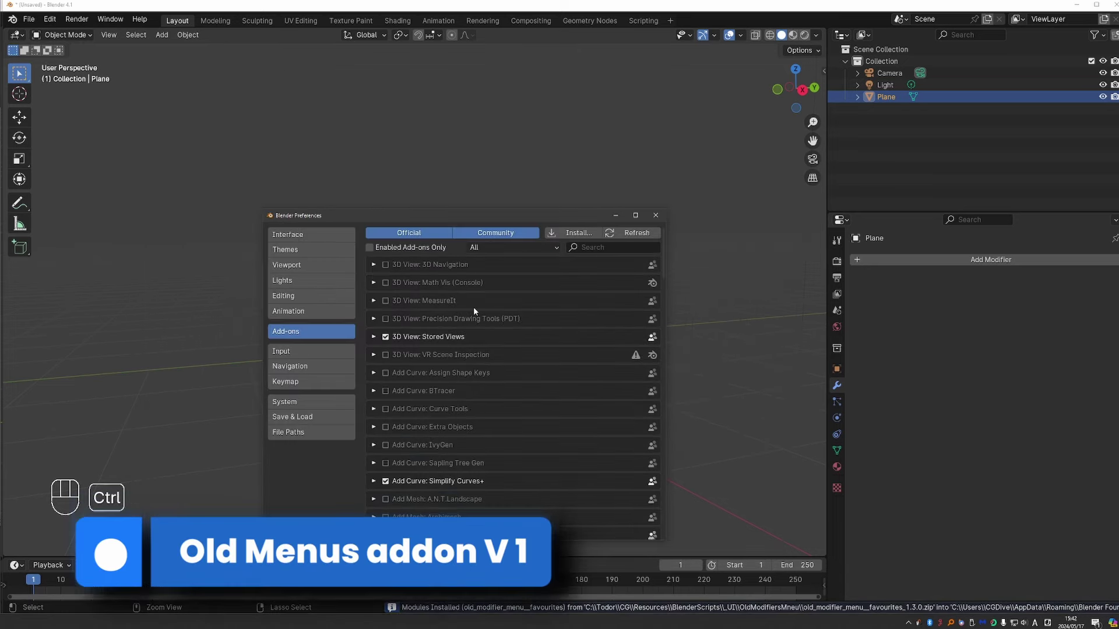
{"action": "left_click", "coordinate": [385, 265]}
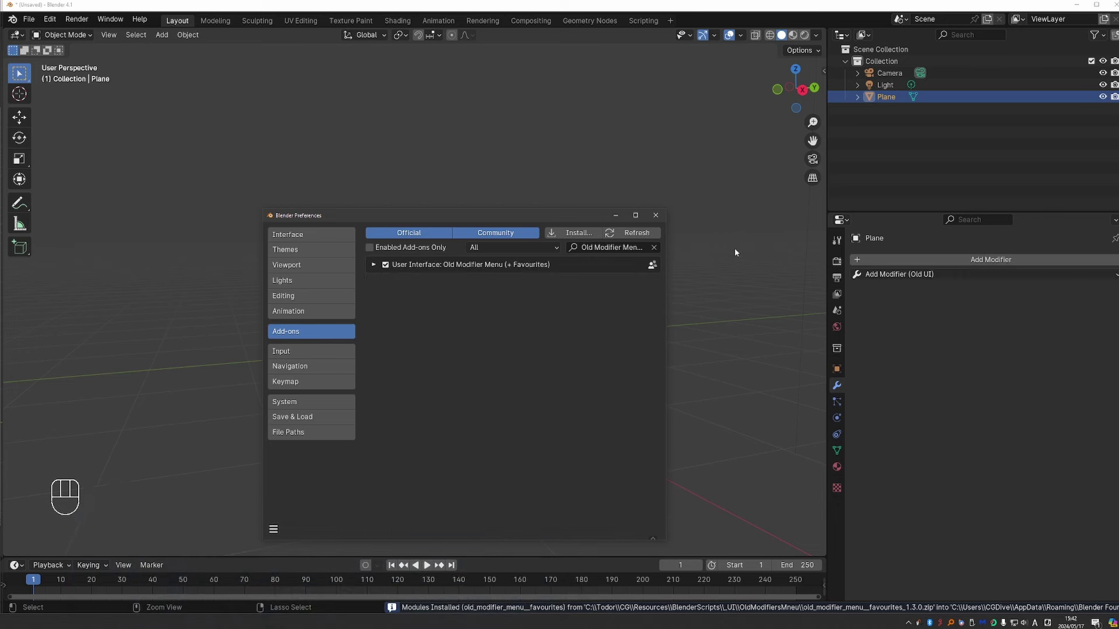
{"action": "left_click", "coordinate": [655, 215]}
Compare the Old UI modifier list with the default one, and add an Array modifier to the plane from the Old UI list
{"action": "left_click", "coordinate": [904, 274]}
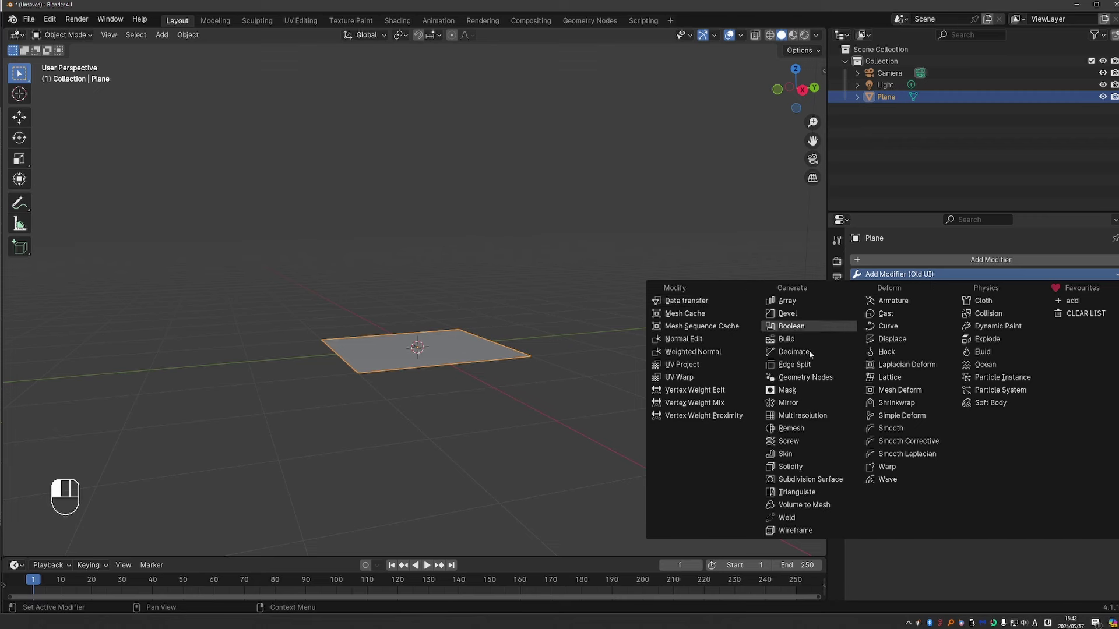
{"action": "left_click", "coordinate": [891, 365]}
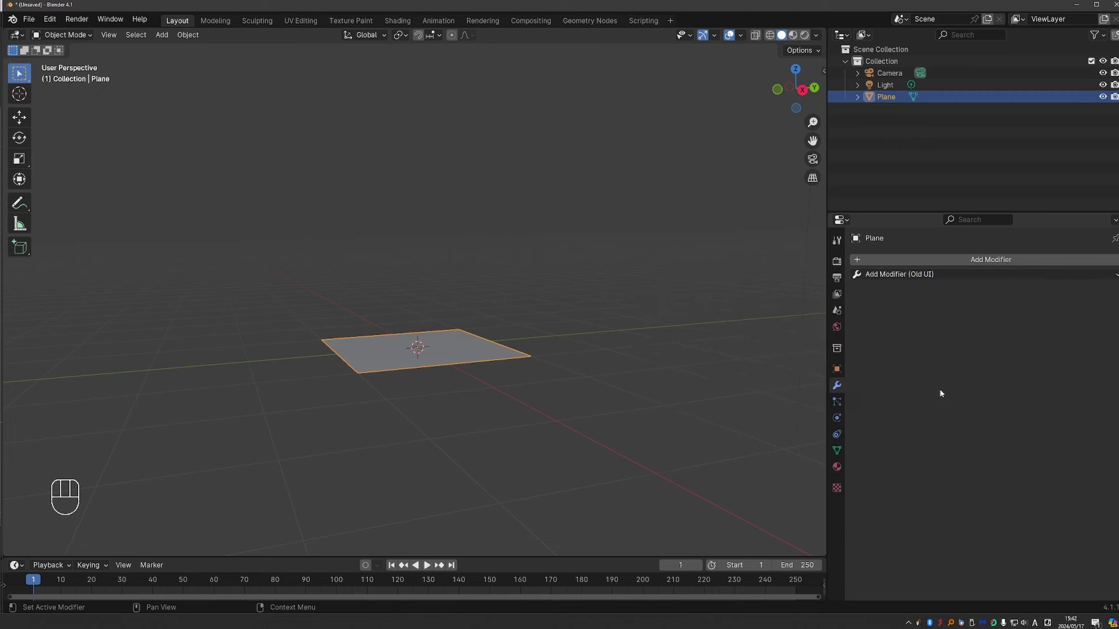
{"action": "left_click", "coordinate": [956, 261]}
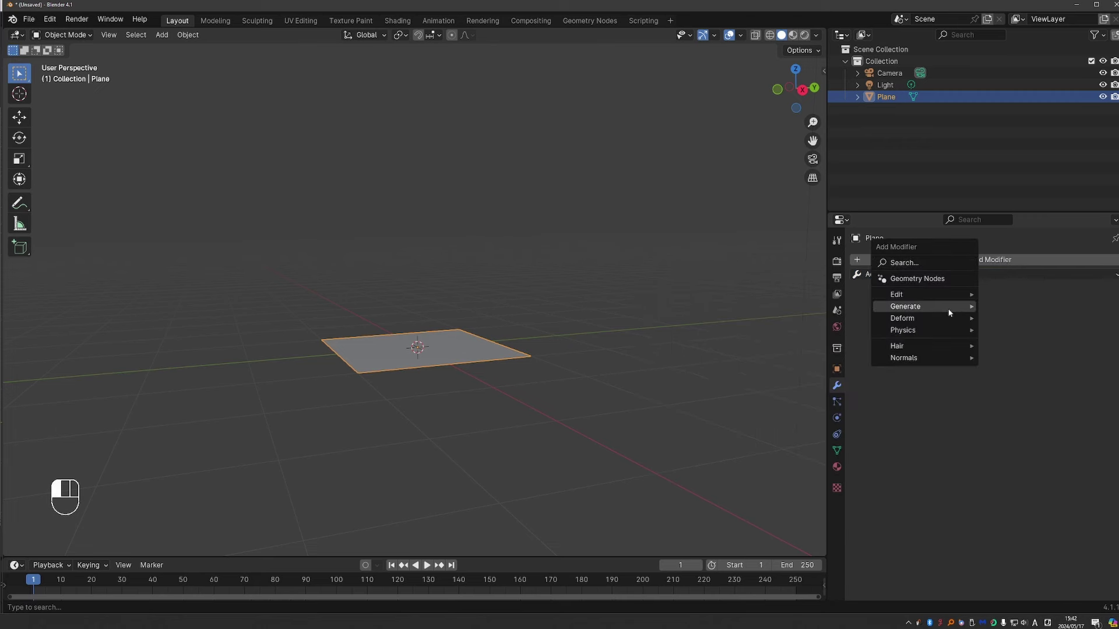
{"action": "mouse_move", "coordinate": [947, 316]}
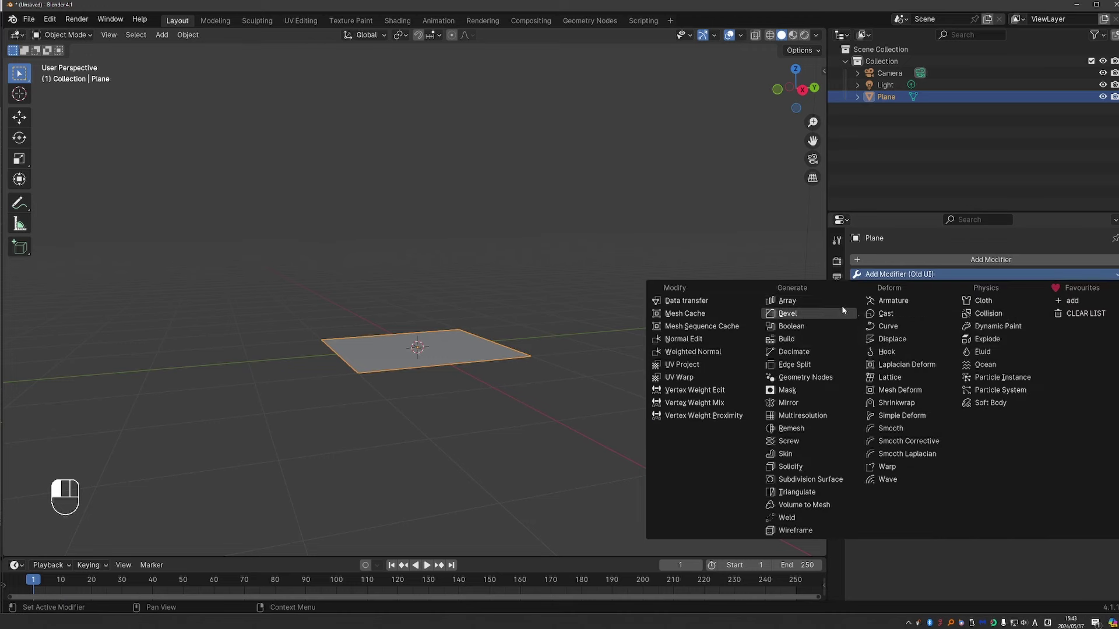
{"action": "left_click", "coordinate": [827, 302]}
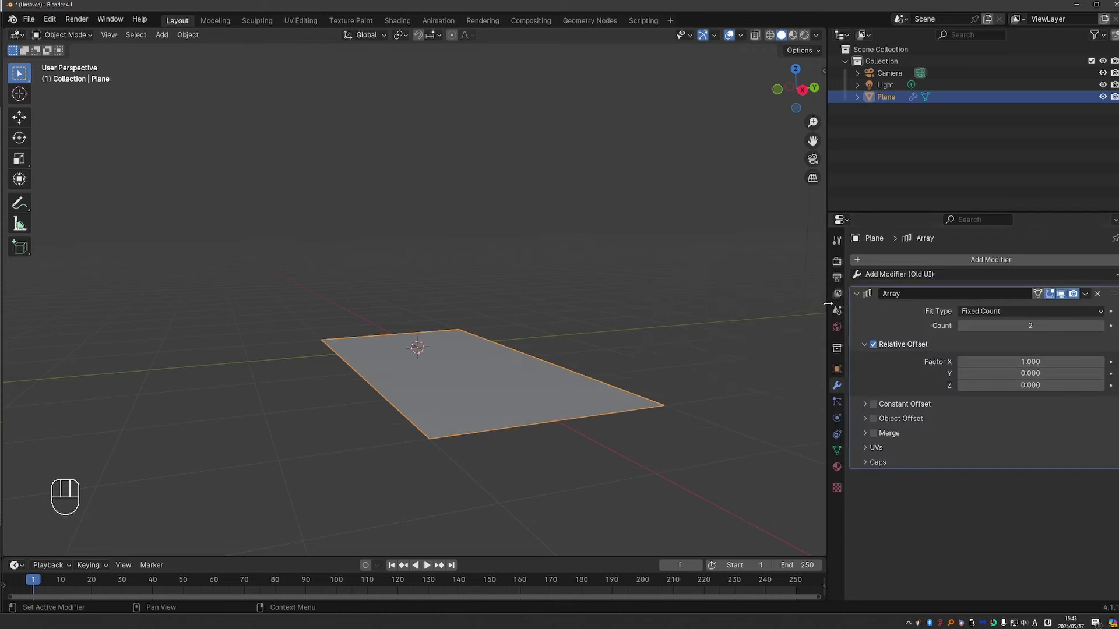
Add a Bevel modifier to the plane from the Old UI list, and add Subdivision Surface to that list's favourites
{"action": "left_click", "coordinate": [913, 281]}
{"action": "left_click", "coordinate": [912, 293]}
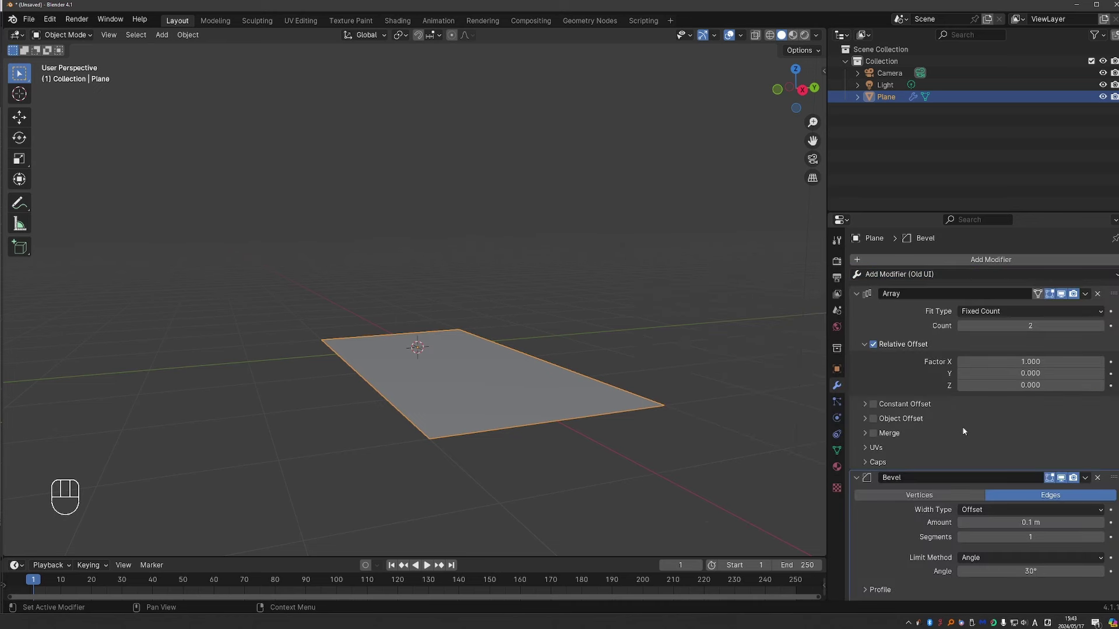
{"action": "left_click", "coordinate": [913, 275]}
{"action": "left_click", "coordinate": [914, 275]}
{"action": "left_click", "coordinate": [913, 275]}
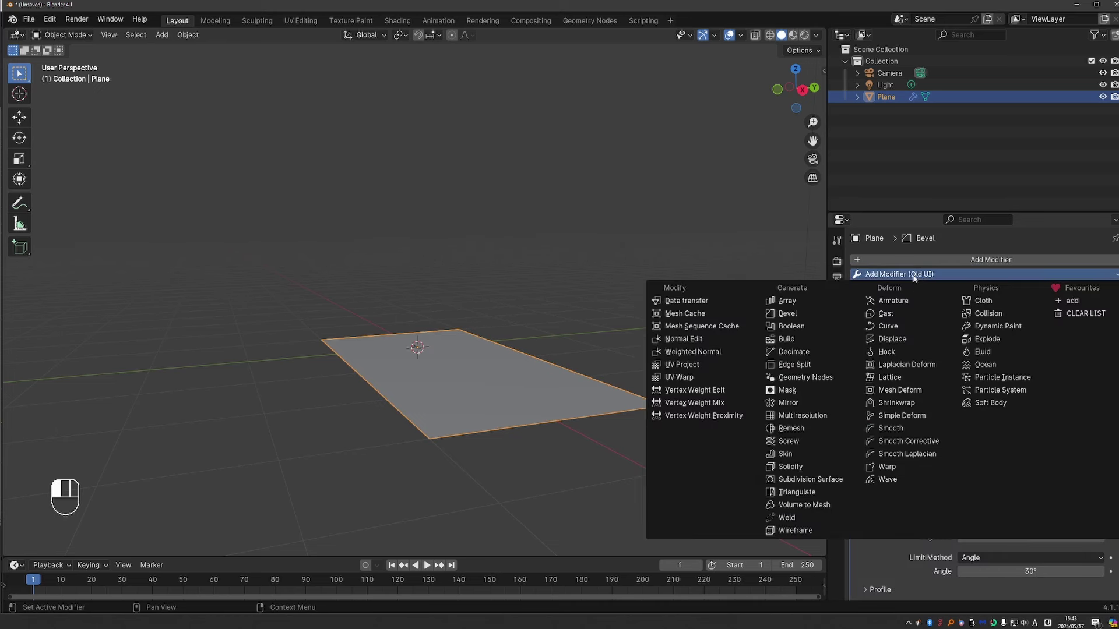
{"action": "left_click", "coordinate": [1075, 301]}
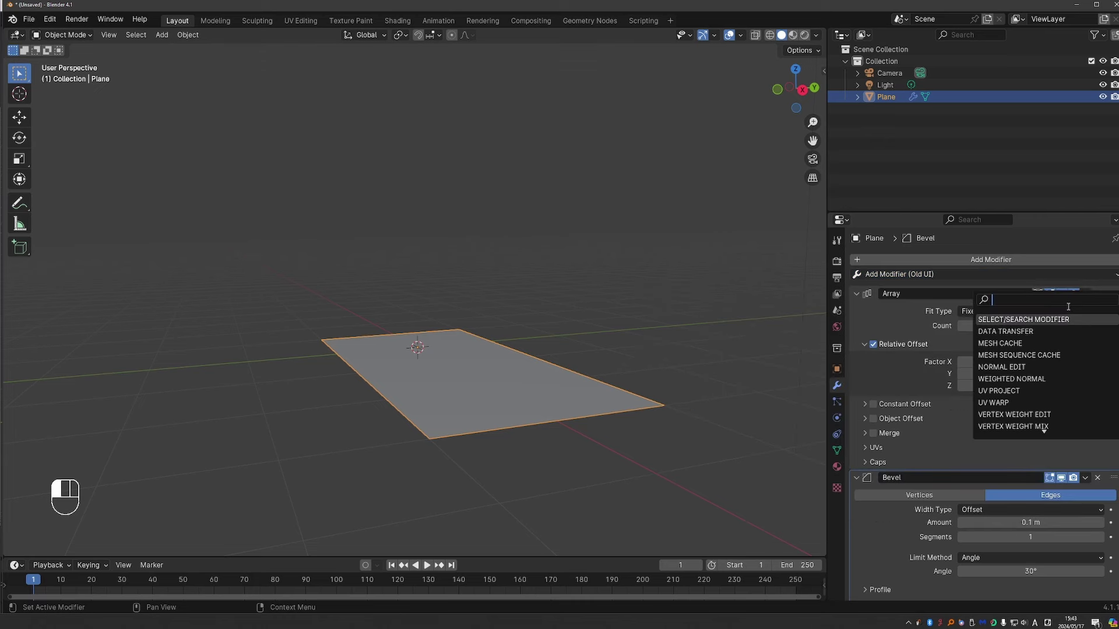
{"action": "type", "text": "subs"}
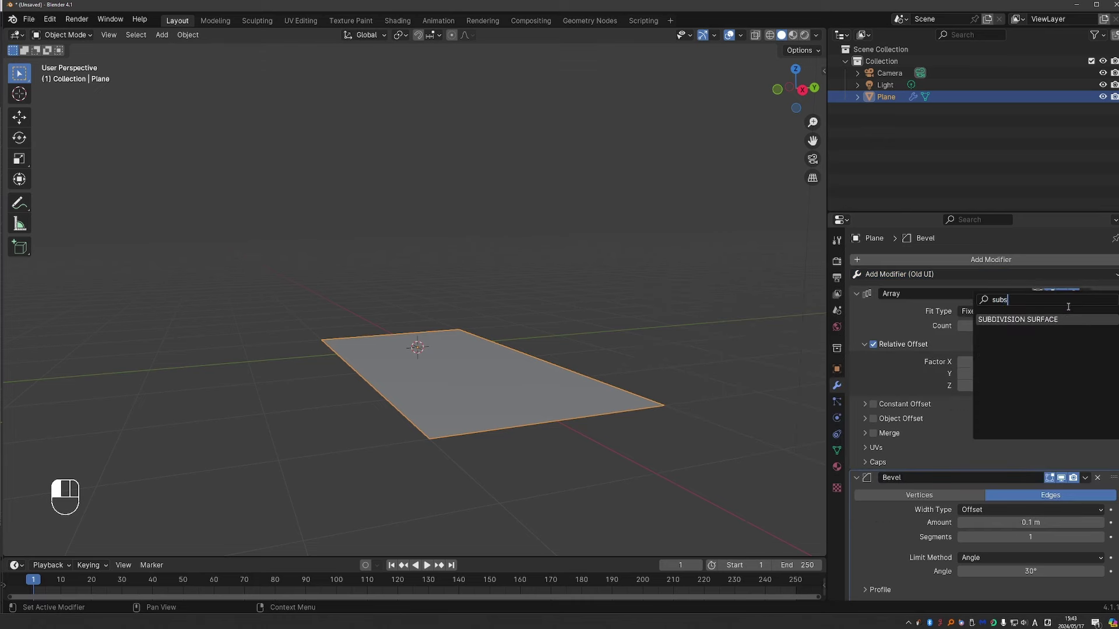
{"action": "left_click", "coordinate": [1048, 322]}
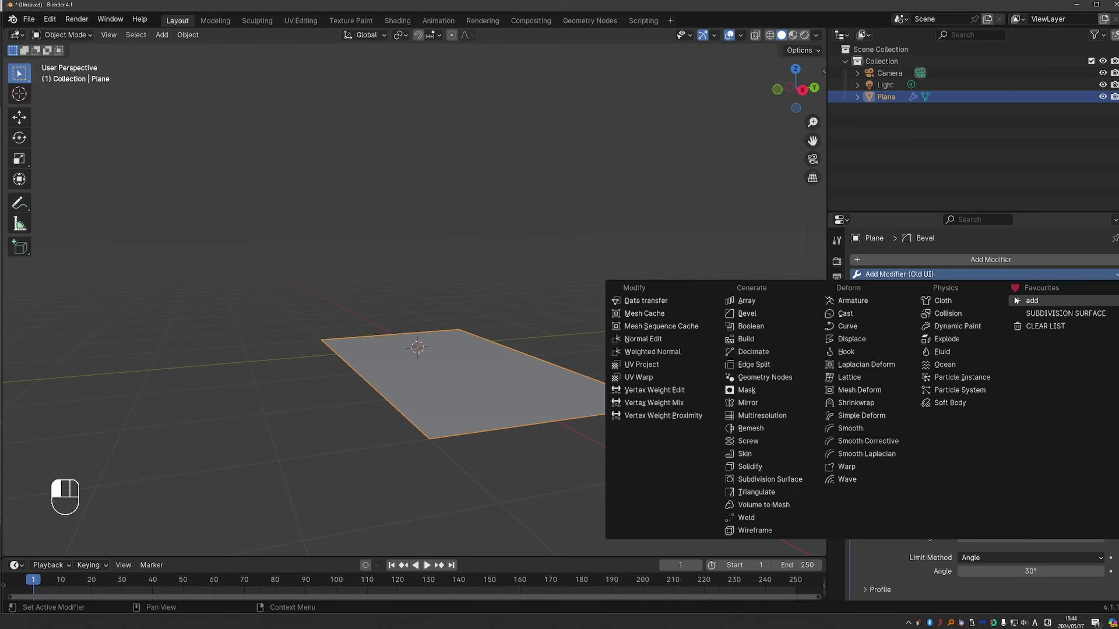
{"action": "left_click", "coordinate": [1015, 301]}
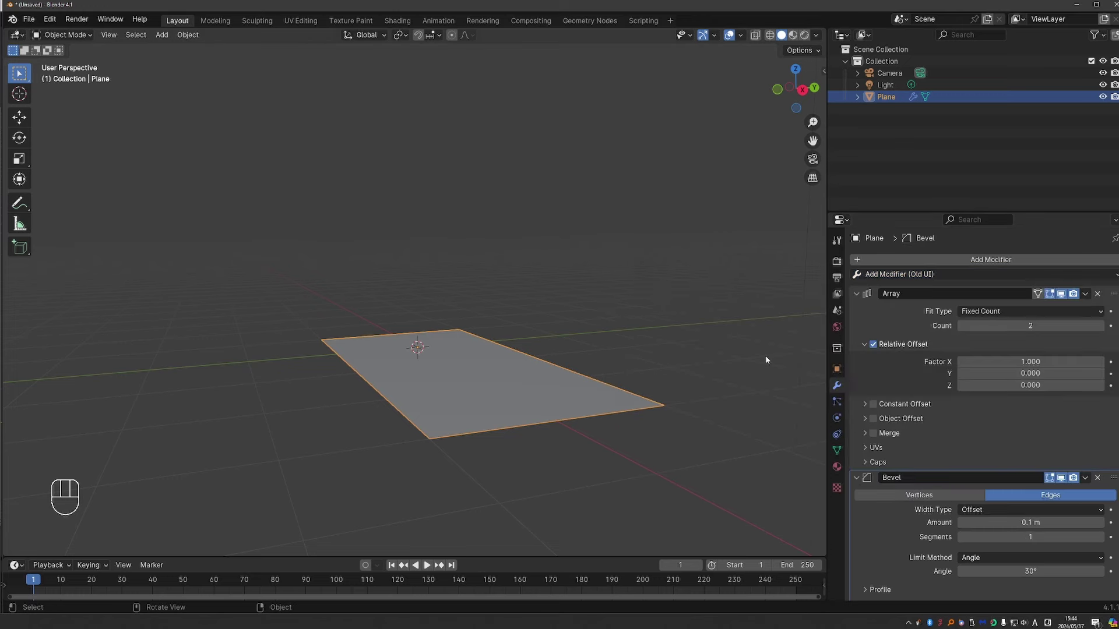
In the preferences, disable Old Modifier Menu (+ Favourites) and install the add-on from old_modifier_menu_2.2.zip
{"action": "key", "text": "ctrl+comma"}
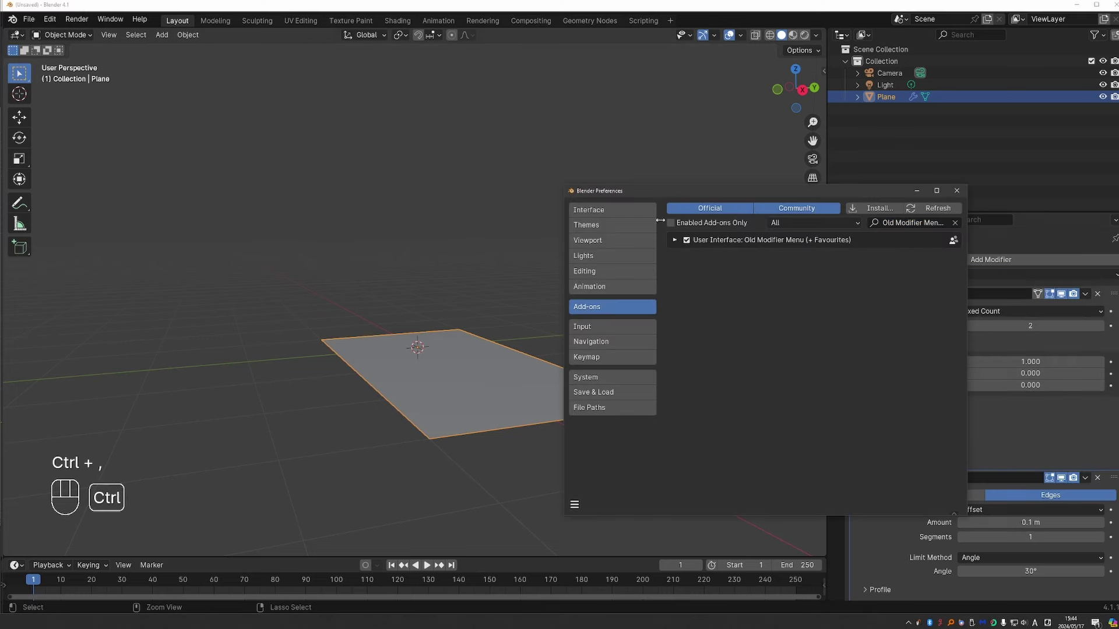
{"action": "left_click", "coordinate": [674, 240]}
{"action": "left_click", "coordinate": [460, 380]}
{"action": "key", "text": "ctrl+comma"}
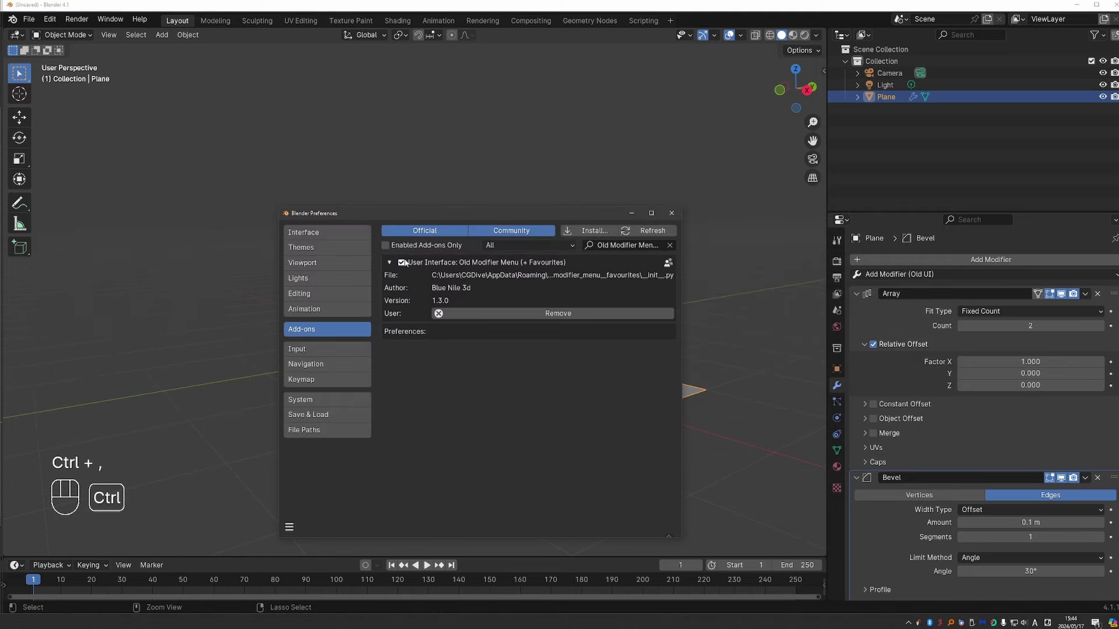
{"action": "left_click", "coordinate": [587, 231]}
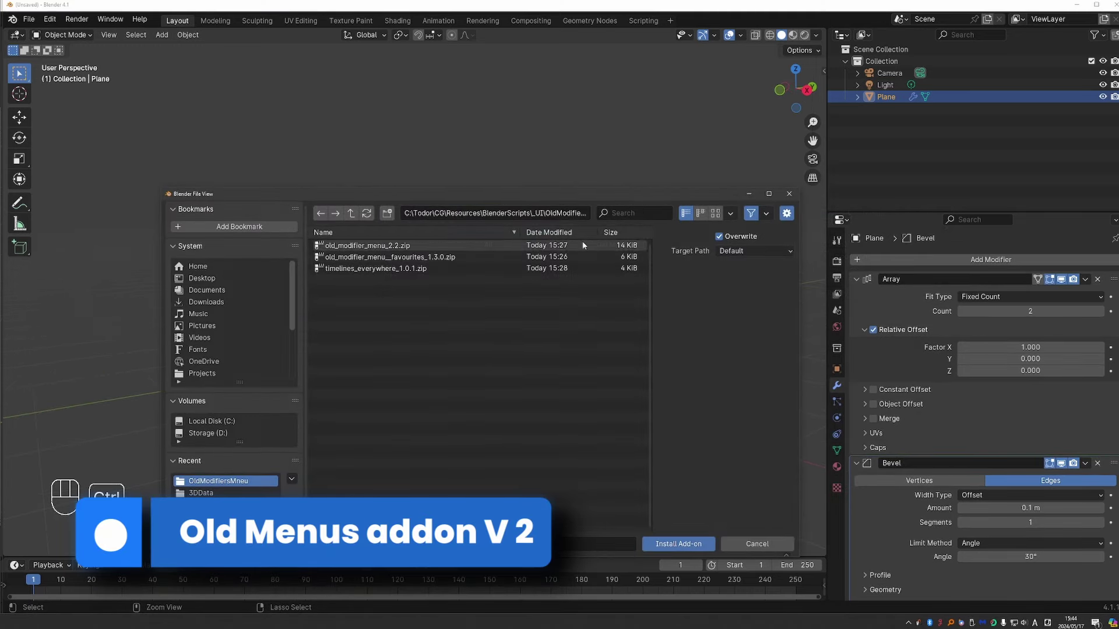
{"action": "double_click", "coordinate": [399, 248]}
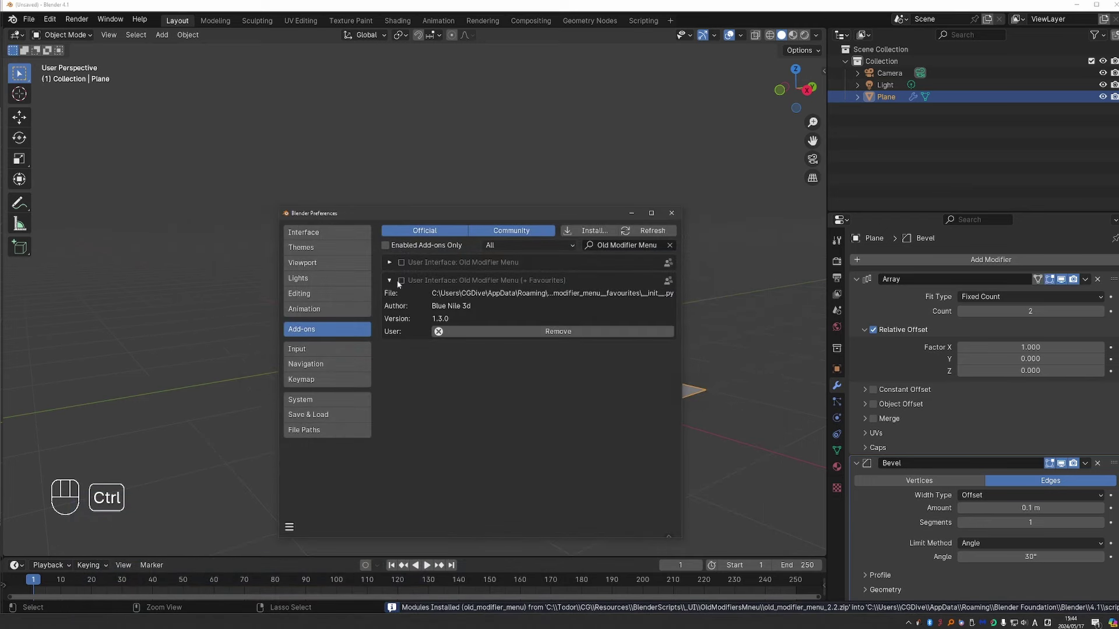
Enable the Old Modifier Menu add-on, look through its location, visibility and modifier settings, and close the preferences
{"action": "left_click", "coordinate": [396, 281]}
{"action": "left_click", "coordinate": [400, 263]}
{"action": "left_click", "coordinate": [401, 263]}
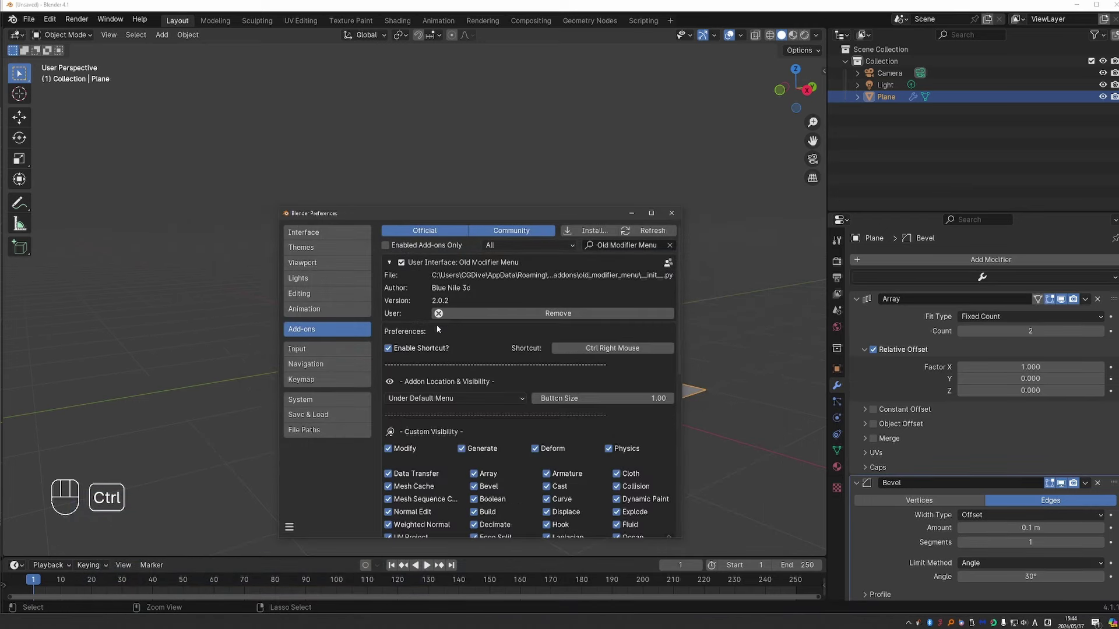
{"action": "scroll", "coordinate": [438, 329], "scroll_direction": "down", "scroll_amount": 5}
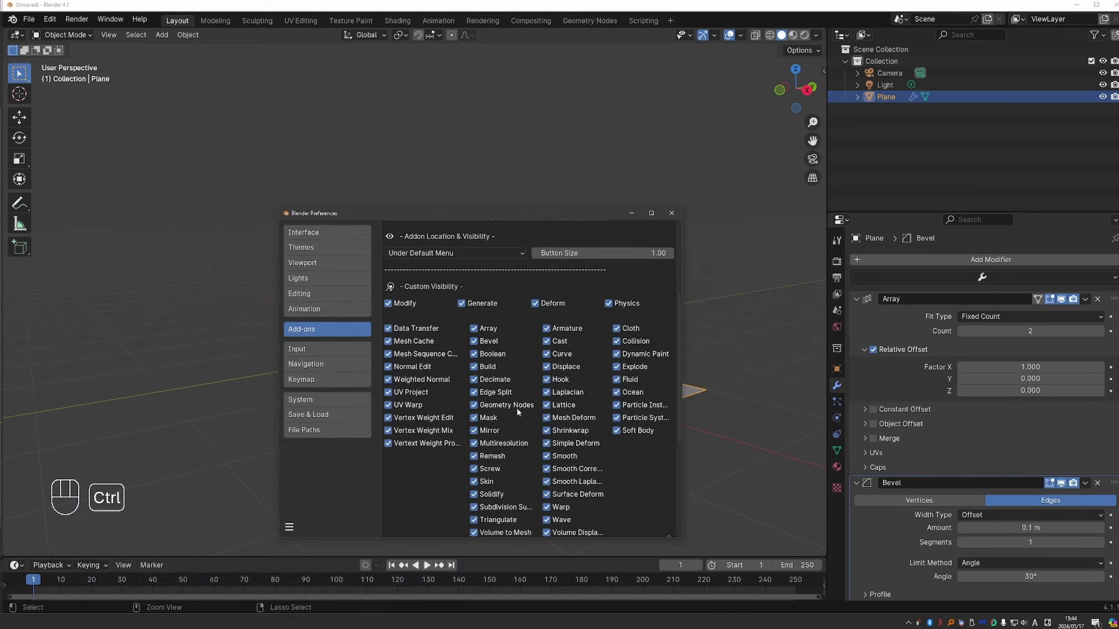
{"action": "scroll", "coordinate": [520, 437], "scroll_direction": "down", "scroll_amount": 5}
{"action": "scroll", "coordinate": [520, 437], "scroll_direction": "up", "scroll_amount": 10}
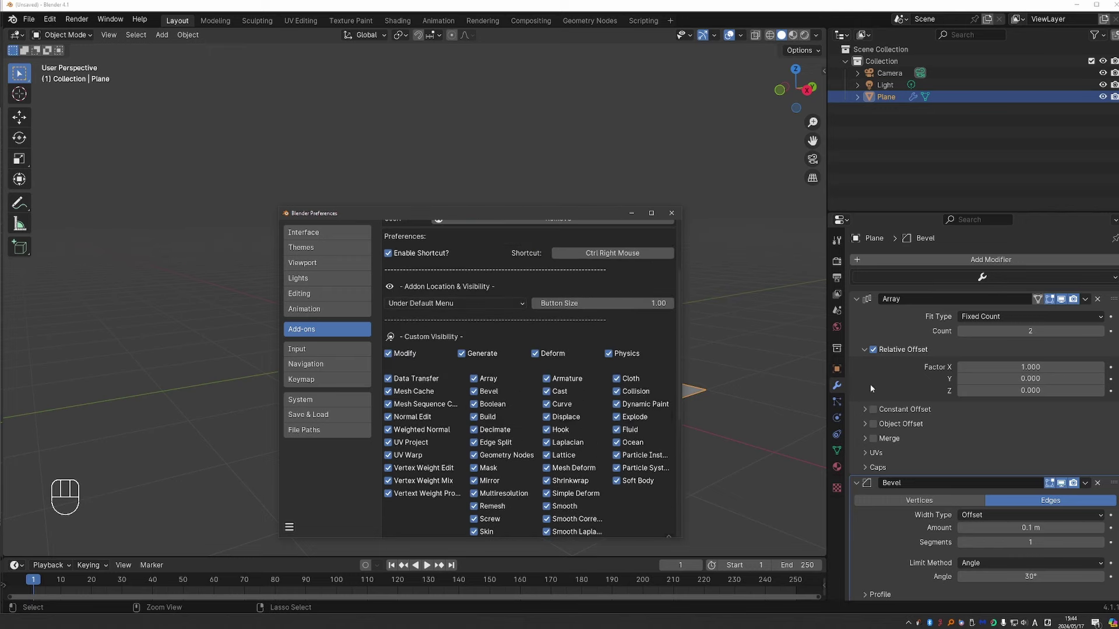
{"action": "left_click", "coordinate": [672, 212]}
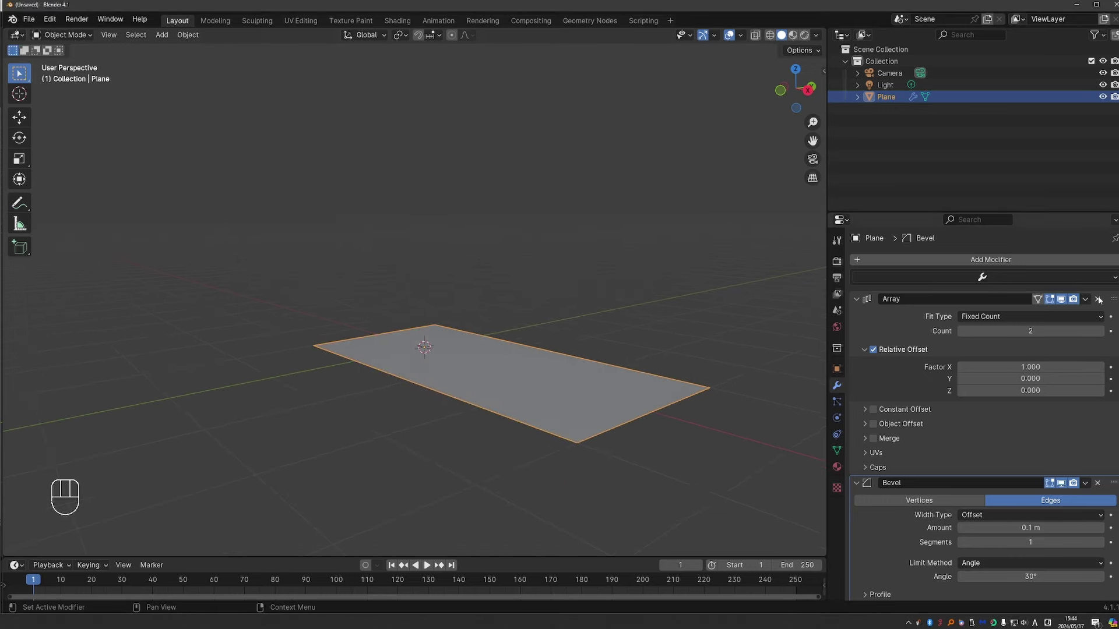
Remove the Array and Bevel modifiers from the plane and open the new add-on's modifier list
{"action": "key", "text": "ctrl+shift+x"}
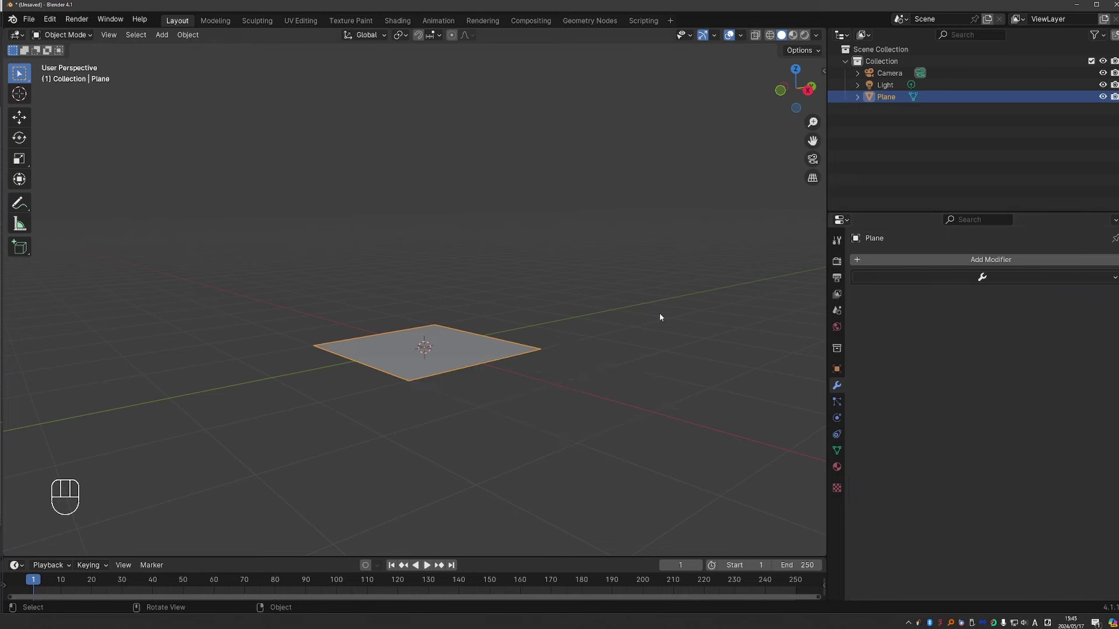
{"action": "left_click", "coordinate": [995, 278]}
Set the add-on's Button Size to 3.97 and its location to T Menu, and open the modifier list there
{"action": "key", "text": "ctrl+comma"}
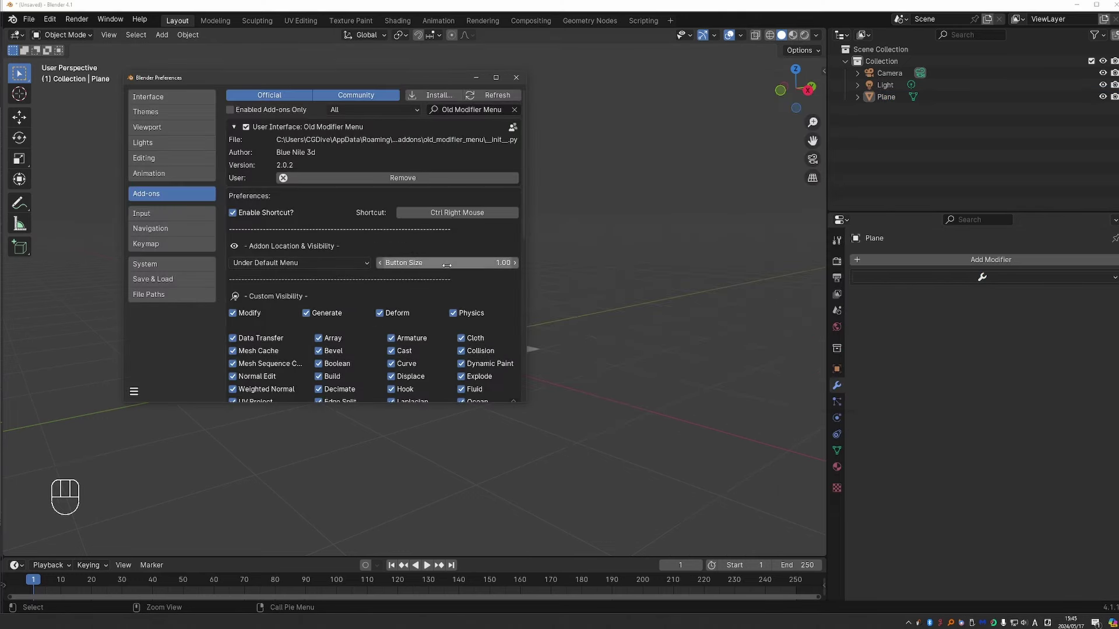
{"action": "left_click_drag", "start_coordinate": [435, 266], "coordinate": [1072, 353]}
{"action": "left_click", "coordinate": [298, 262]}
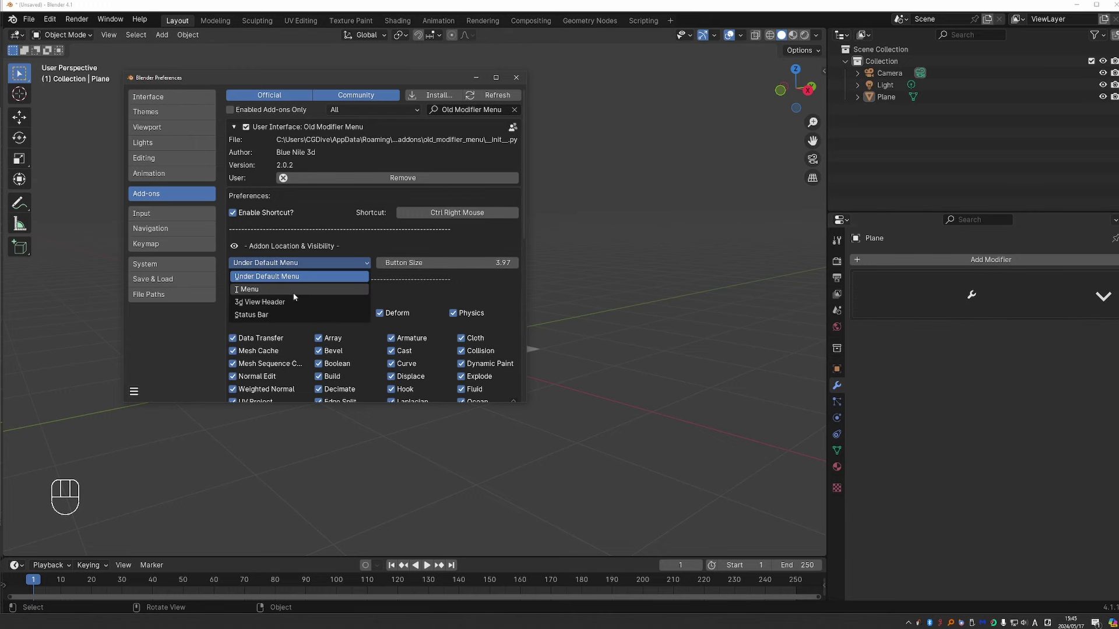
{"action": "left_click", "coordinate": [280, 289]}
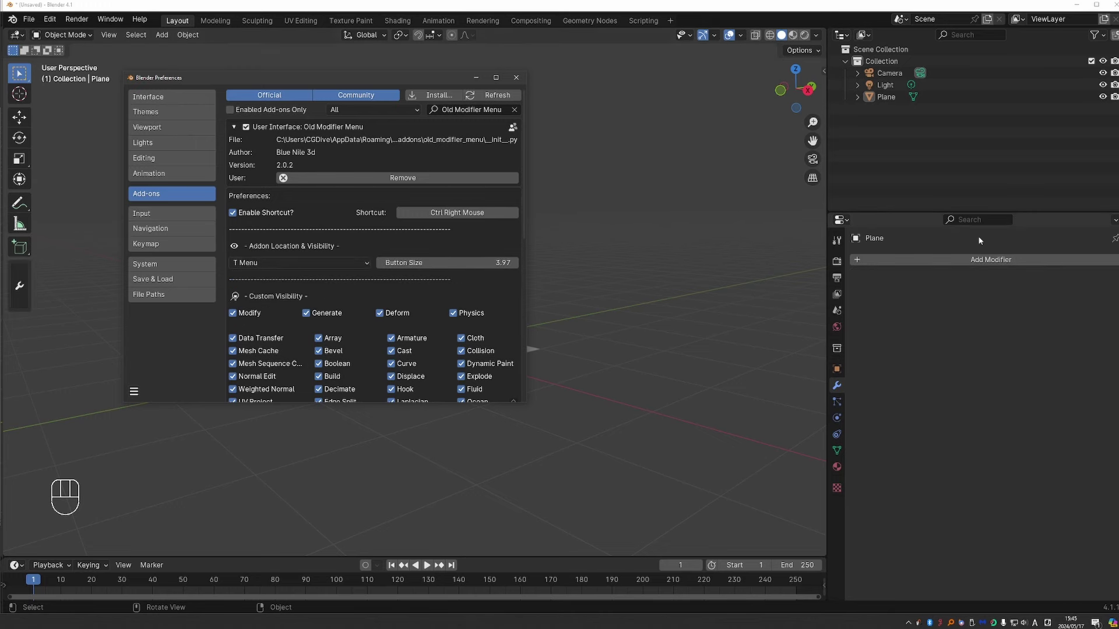
{"action": "left_click", "coordinate": [967, 260]}
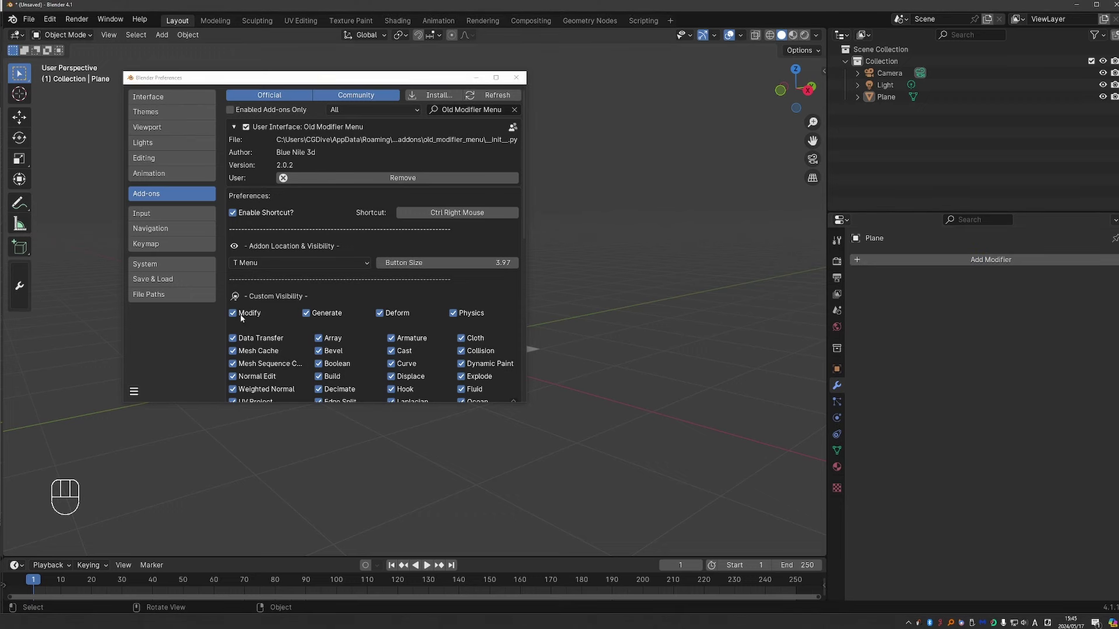
{"action": "left_click", "coordinate": [21, 282]}
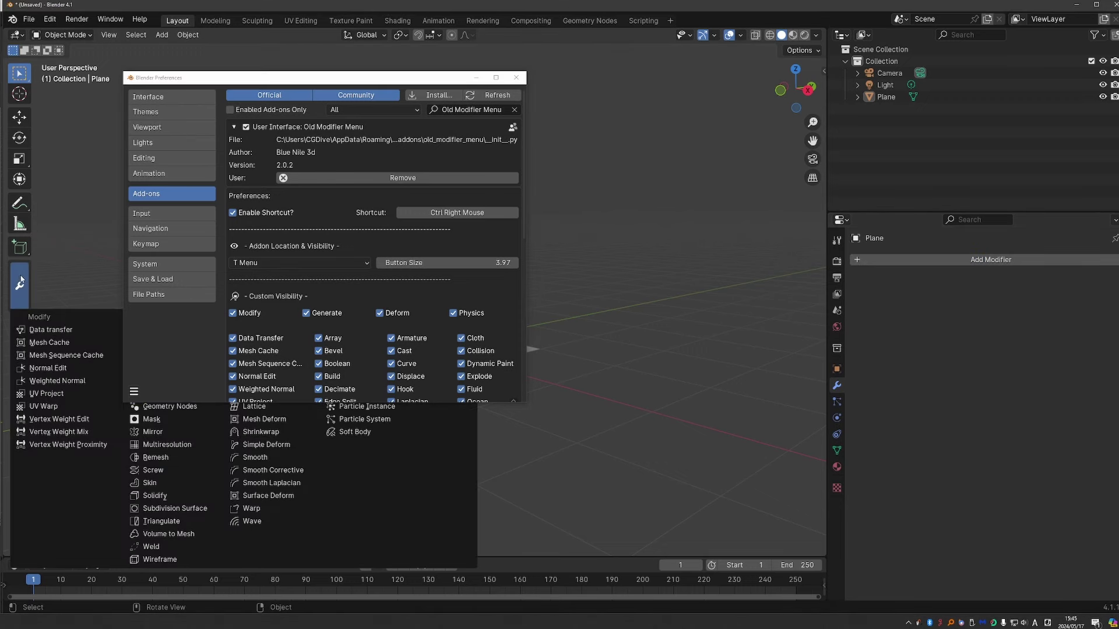
{"action": "left_click", "coordinate": [58, 394]}
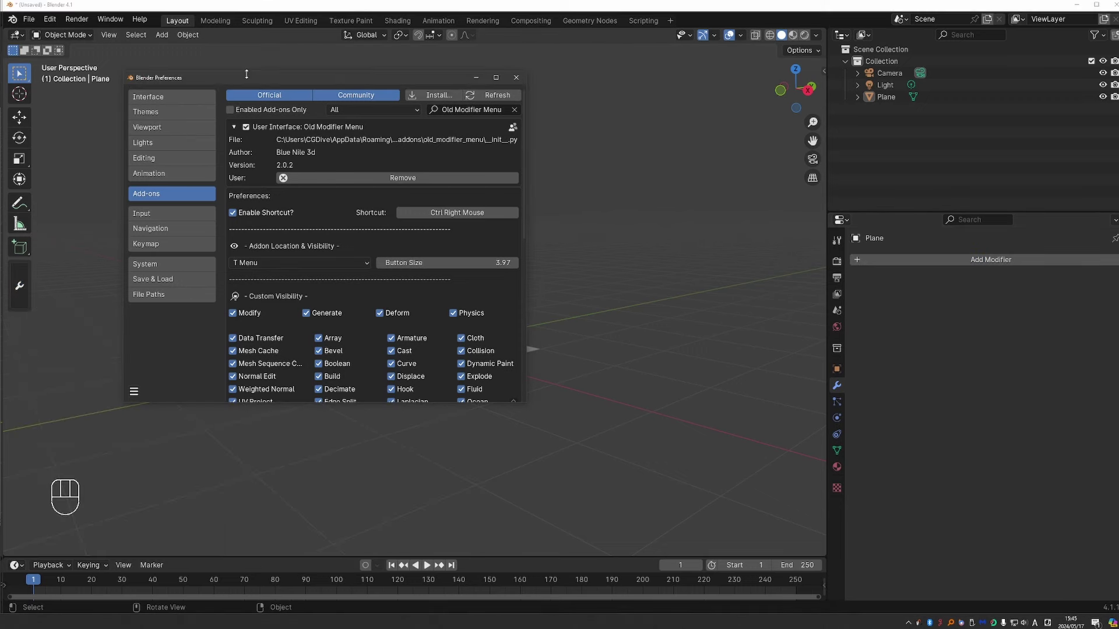
Change the add-on's location to 3d View Header and open the modifier list there
{"action": "left_click_drag", "start_coordinate": [248, 77], "coordinate": [660, 61]}
{"action": "left_click", "coordinate": [1098, 280]}
{"action": "left_click", "coordinate": [675, 248]}
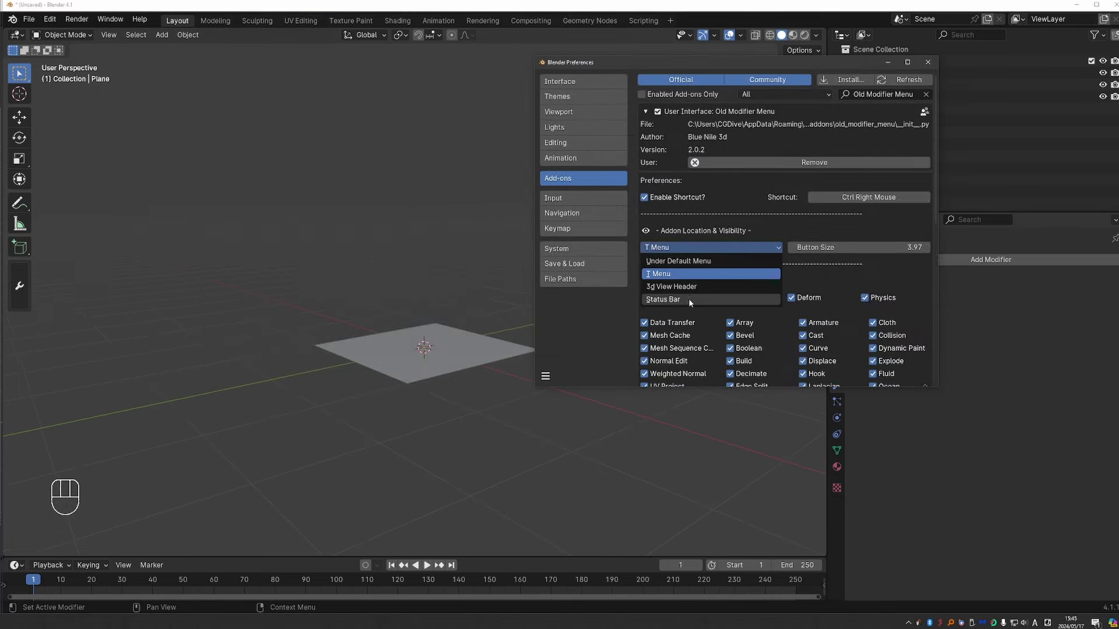
{"action": "left_click", "coordinate": [682, 287]}
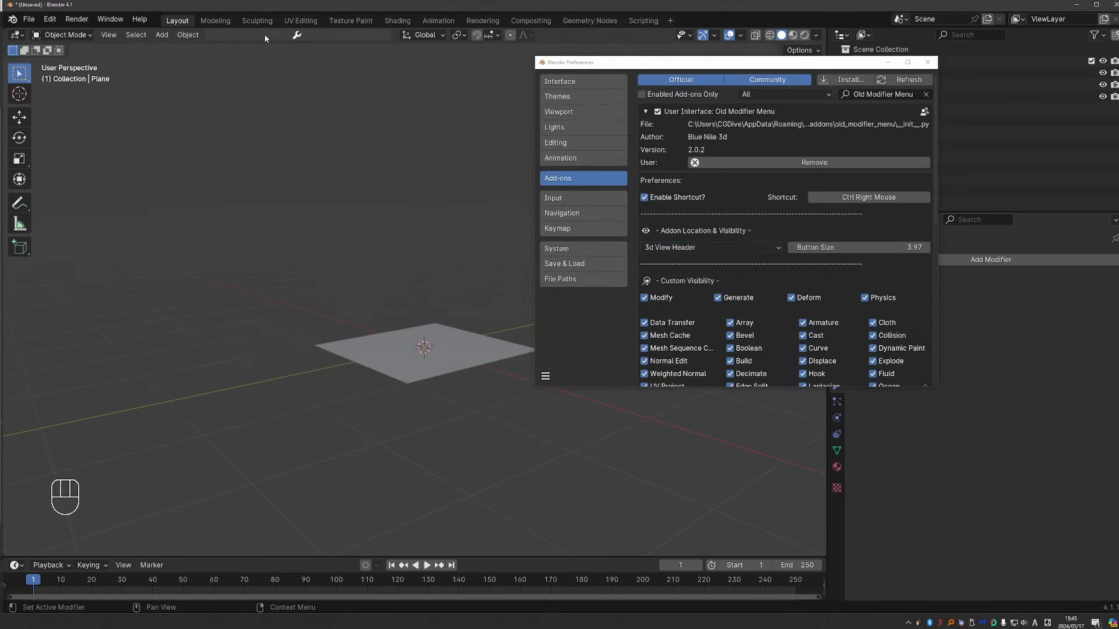
{"action": "left_click", "coordinate": [296, 35]}
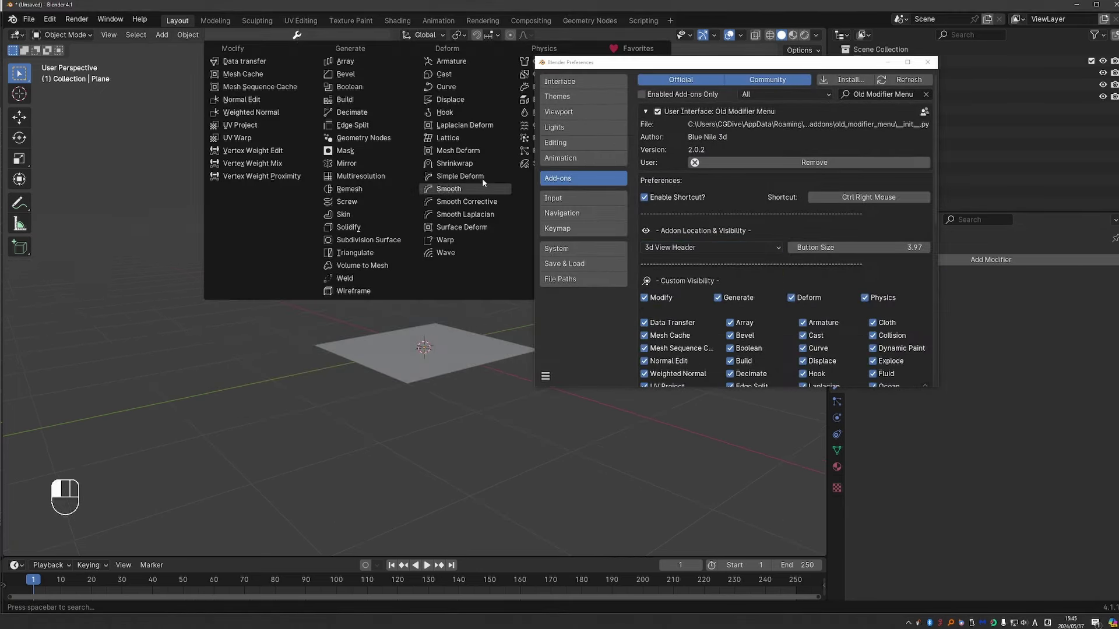
Change the add-on's location to Status Bar and open the modifier list from there
{"action": "left_click", "coordinate": [725, 248]}
{"action": "left_click", "coordinate": [715, 299]}
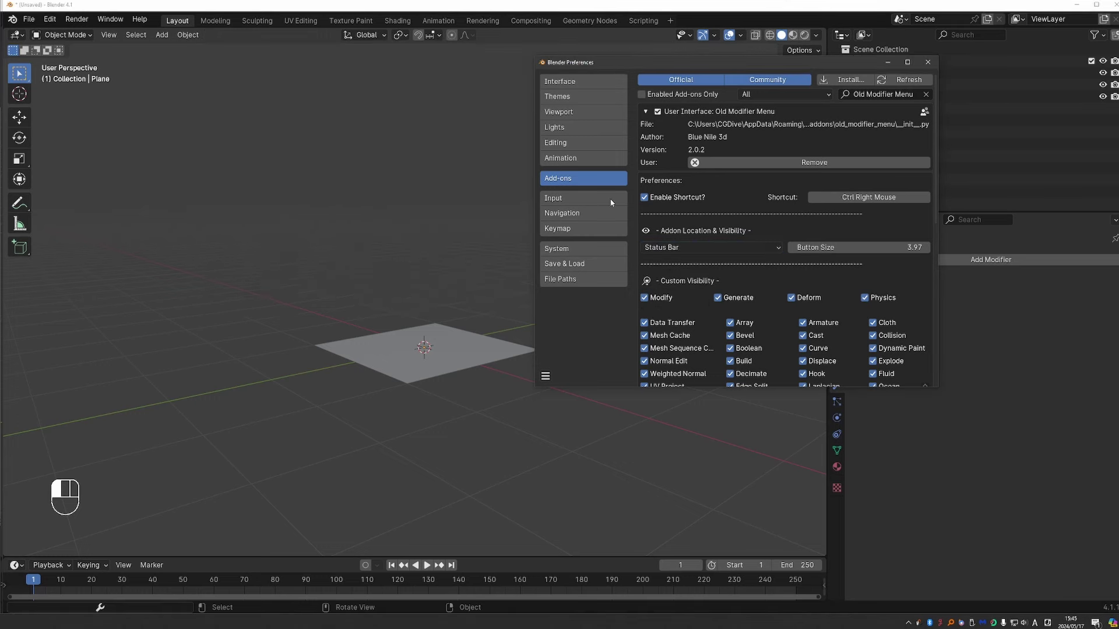
{"action": "left_click", "coordinate": [267, 303]}
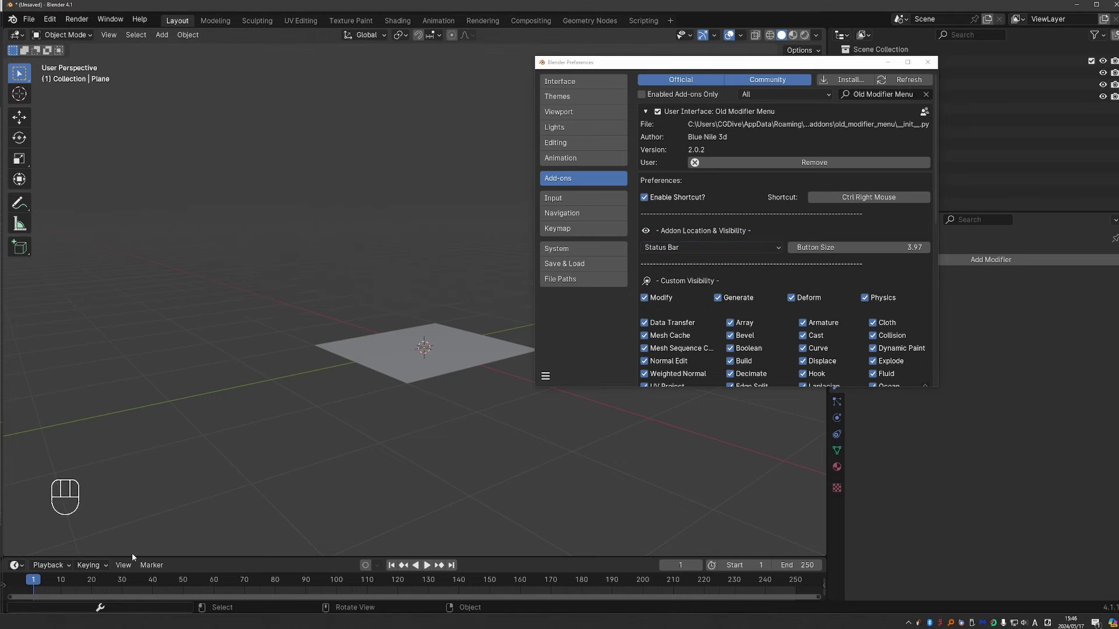
{"action": "left_click", "coordinate": [104, 607]}
Set the add-on's location back to Under Default Menu and its Button Size to 1.00
{"action": "left_click", "coordinate": [750, 246]}
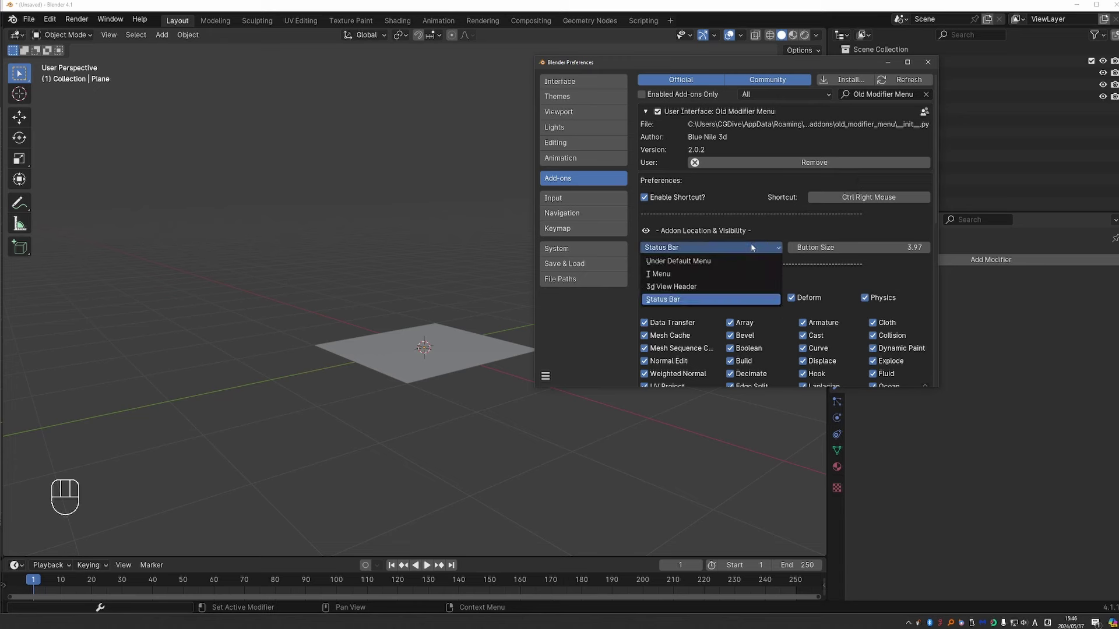
{"action": "left_click", "coordinate": [714, 246]}
{"action": "left_click", "coordinate": [709, 261]}
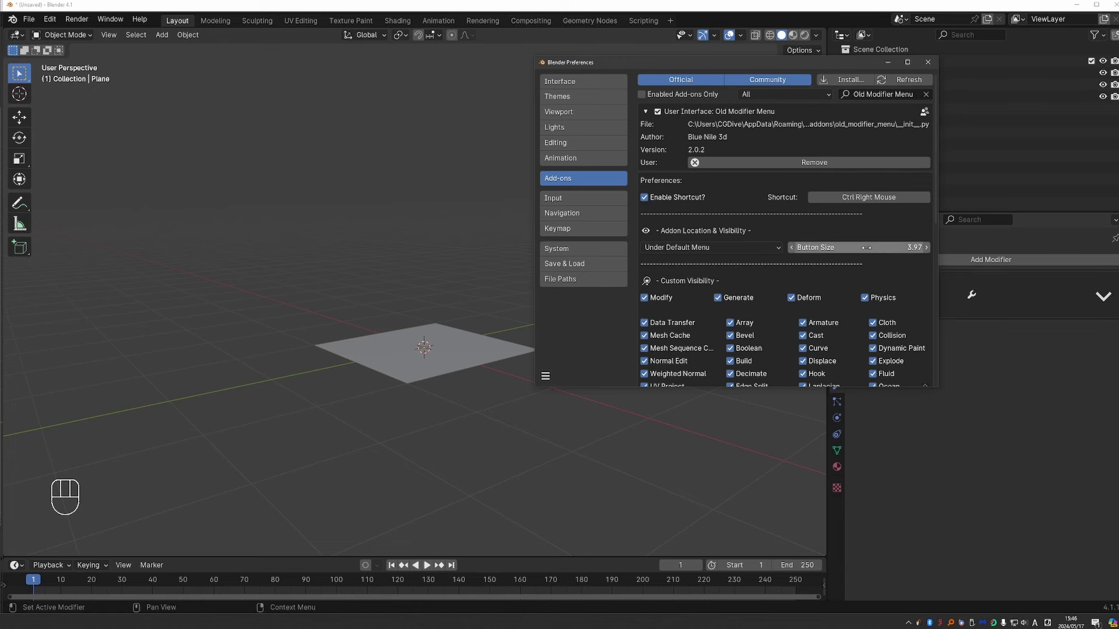
{"action": "left_click", "coordinate": [861, 248]}
{"action": "type", "text": "21"}
{"action": "key", "text": "Escape"}
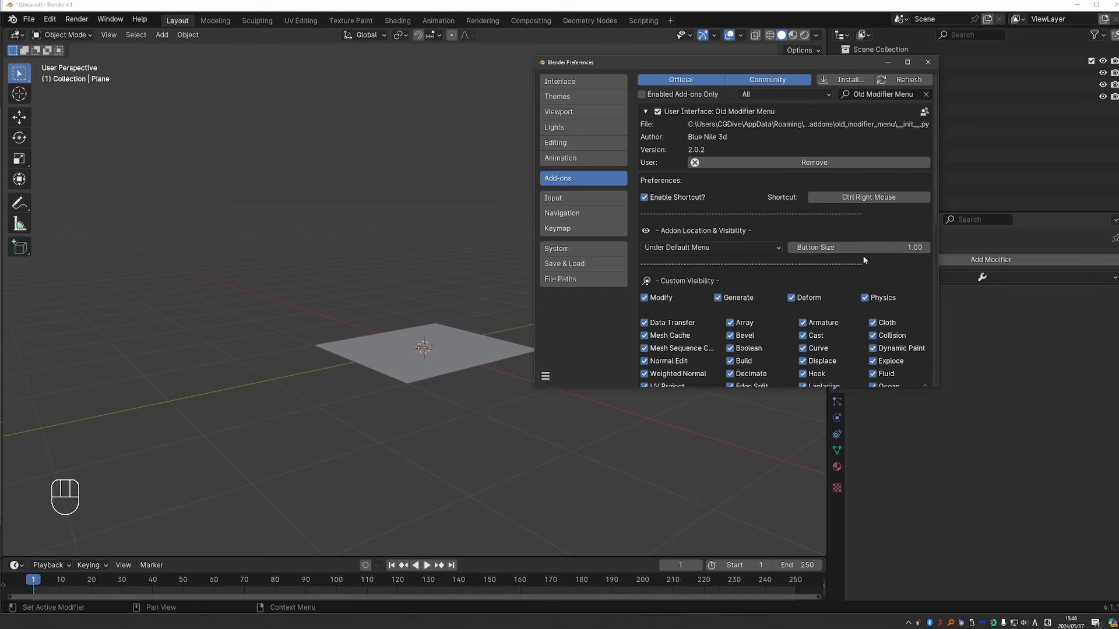
Hide the Modify category in Custom Visibility, check the modifier list without it, and enable the category again
{"action": "left_click_drag", "start_coordinate": [667, 64], "coordinate": [406, 73]}
{"action": "scroll", "coordinate": [457, 183], "scroll_direction": "down", "scroll_amount": 2}
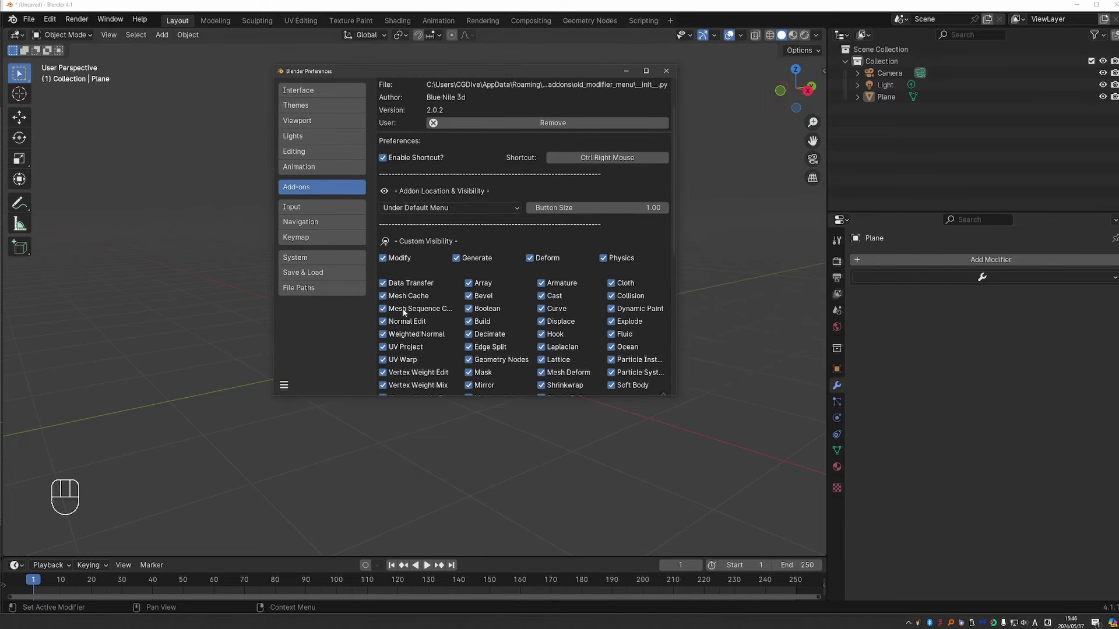
{"action": "left_click", "coordinate": [383, 258]}
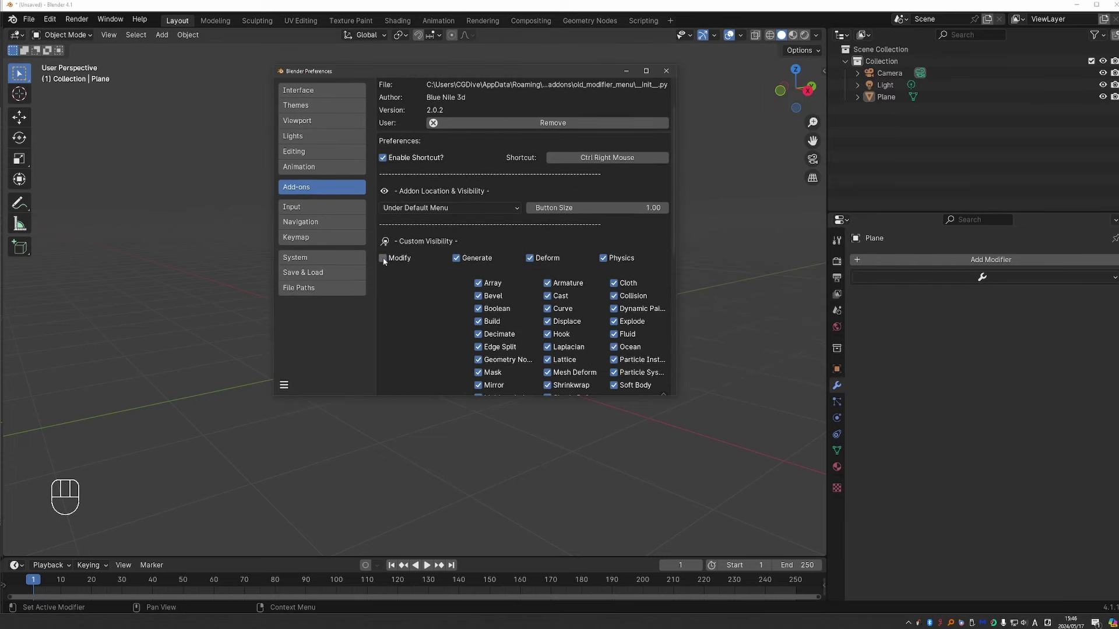
{"action": "left_click", "coordinate": [970, 277]}
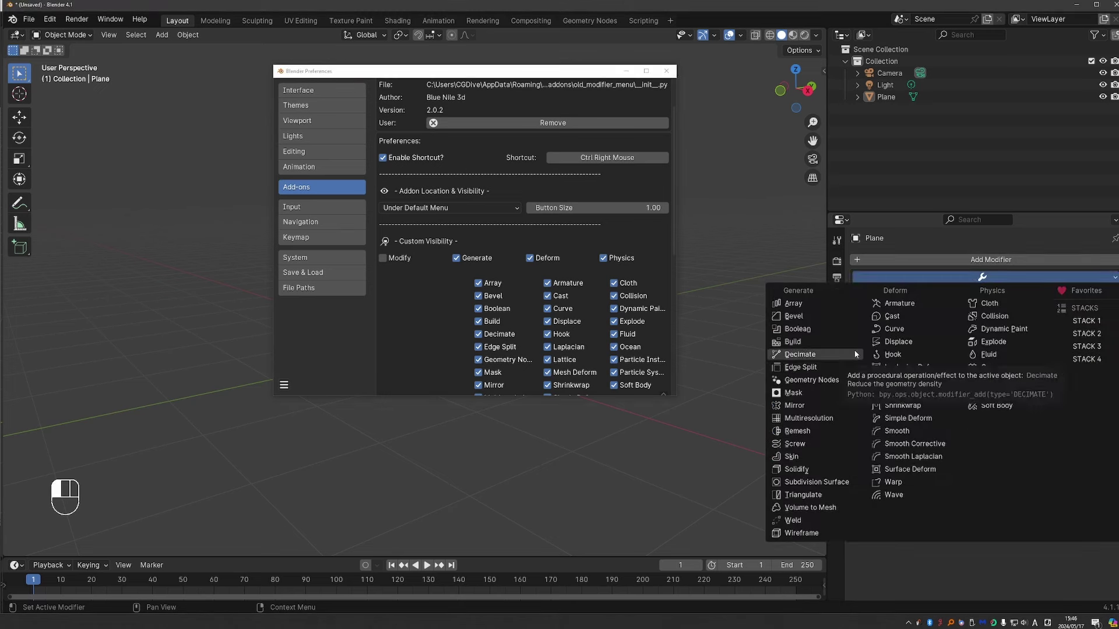
{"action": "left_click", "coordinate": [393, 260]}
Hide the Edge Split modifier in the add-on's Custom Visibility settings and check the Generate column of the modifier list
{"action": "scroll", "coordinate": [407, 268], "scroll_direction": "down", "scroll_amount": 8}
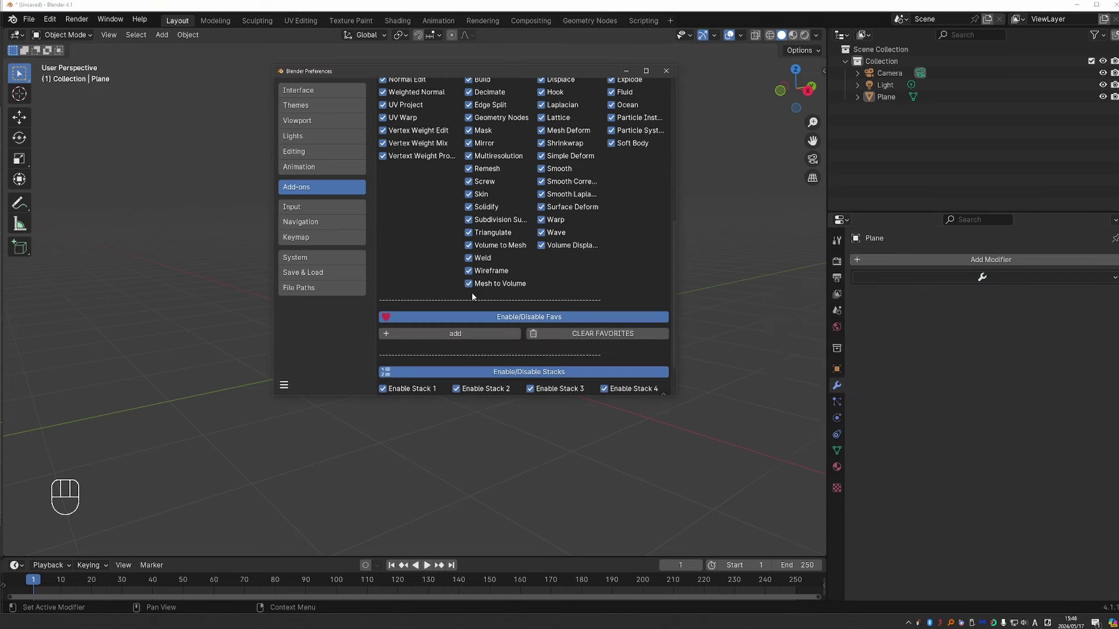
{"action": "scroll", "coordinate": [492, 298], "scroll_direction": "up", "scroll_amount": 5}
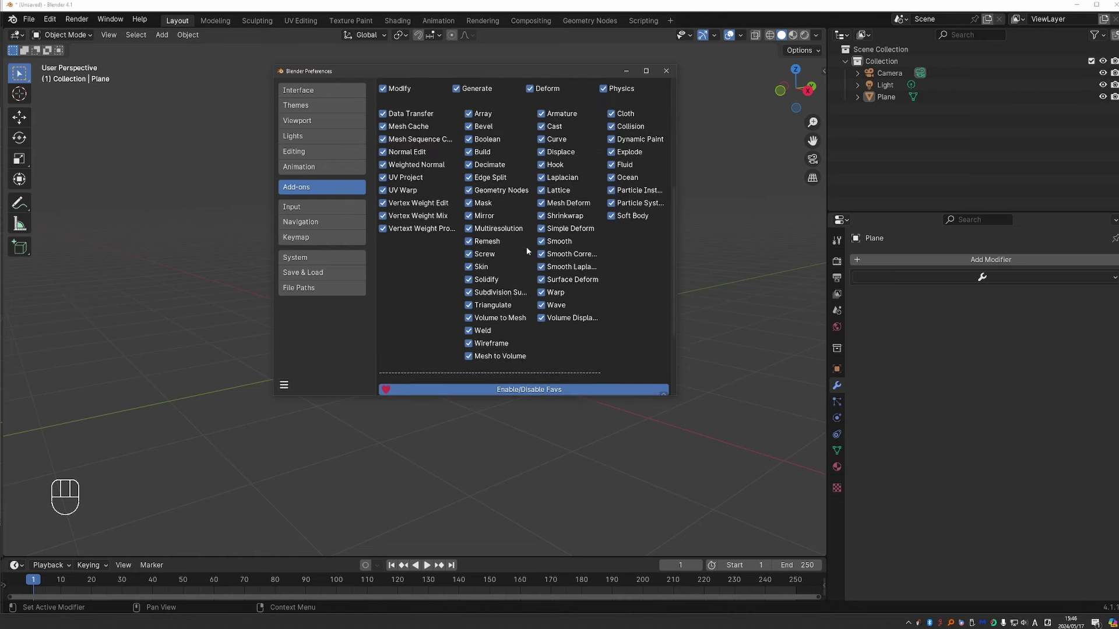
{"action": "left_click", "coordinate": [469, 177]}
{"action": "left_click", "coordinate": [1025, 278]}
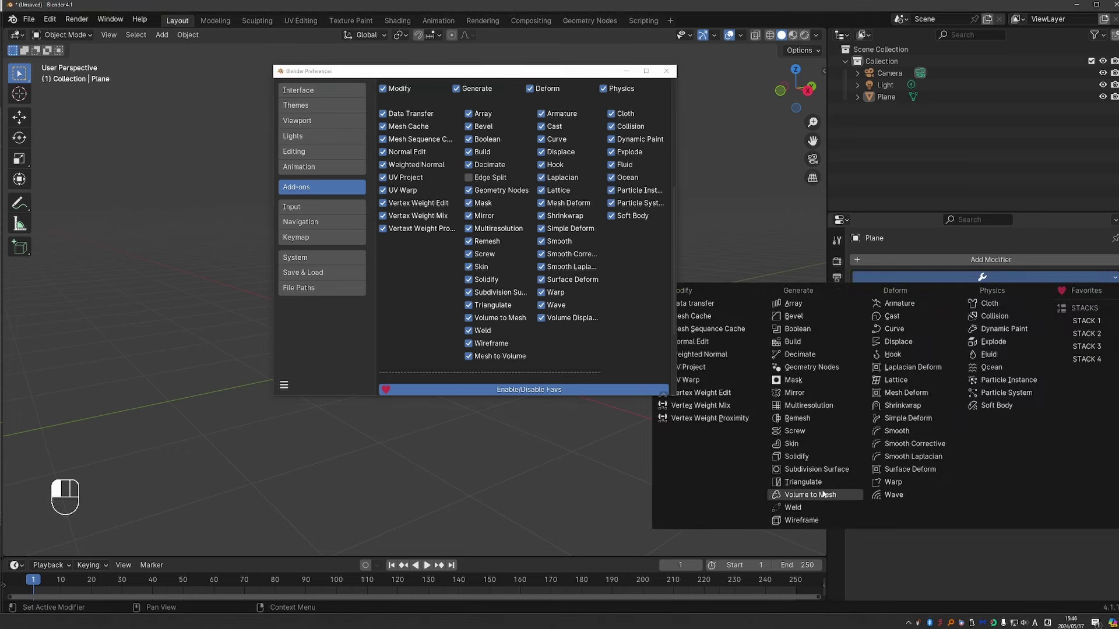
Widen the Preferences window, add Subdivision Surface to the add-on's favorites and check the Favorites column of the modifier list
{"action": "scroll", "coordinate": [375, 382], "scroll_direction": "down", "scroll_amount": 5}
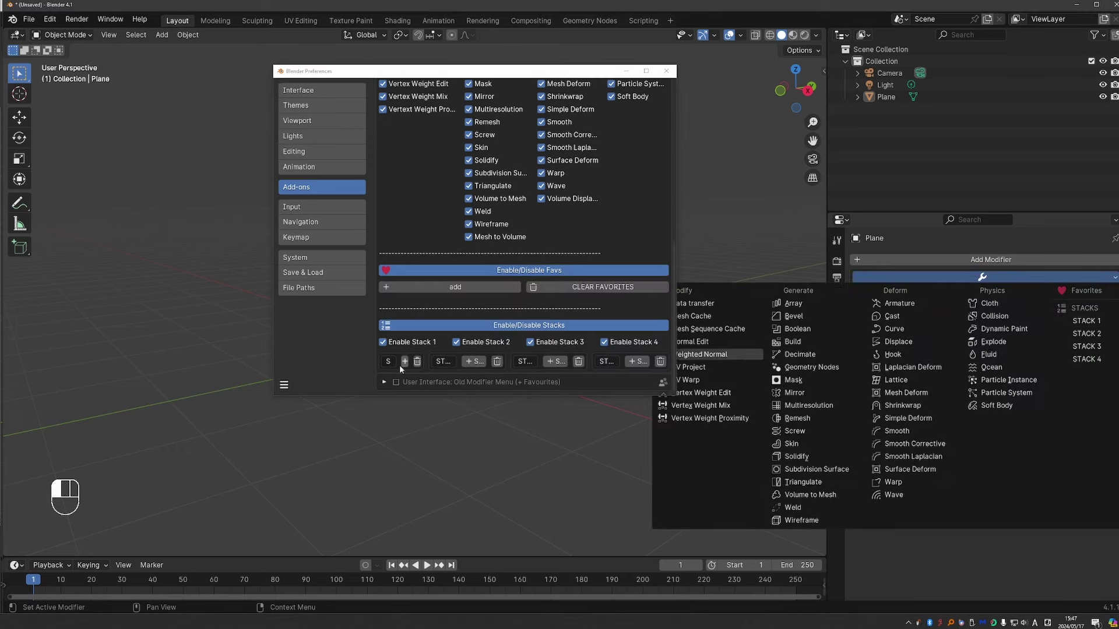
{"action": "left_click_drag", "start_coordinate": [273, 395], "coordinate": [106, 457]}
{"action": "scroll", "coordinate": [358, 326], "scroll_direction": "up", "scroll_amount": 1}
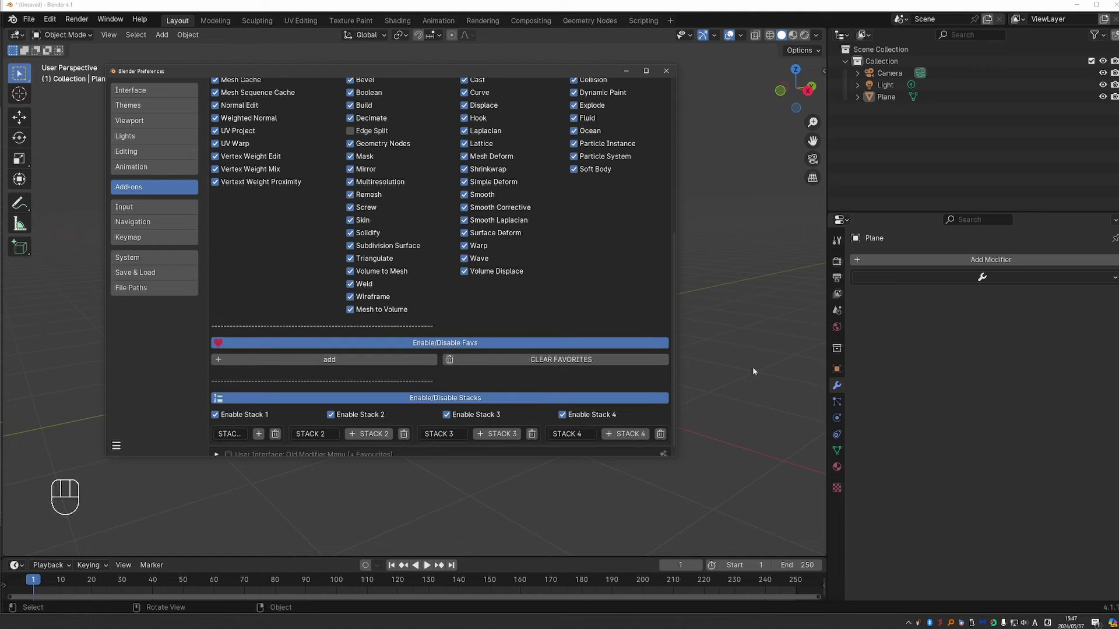
{"action": "left_click", "coordinate": [328, 357]}
{"action": "type", "text": "subd"}
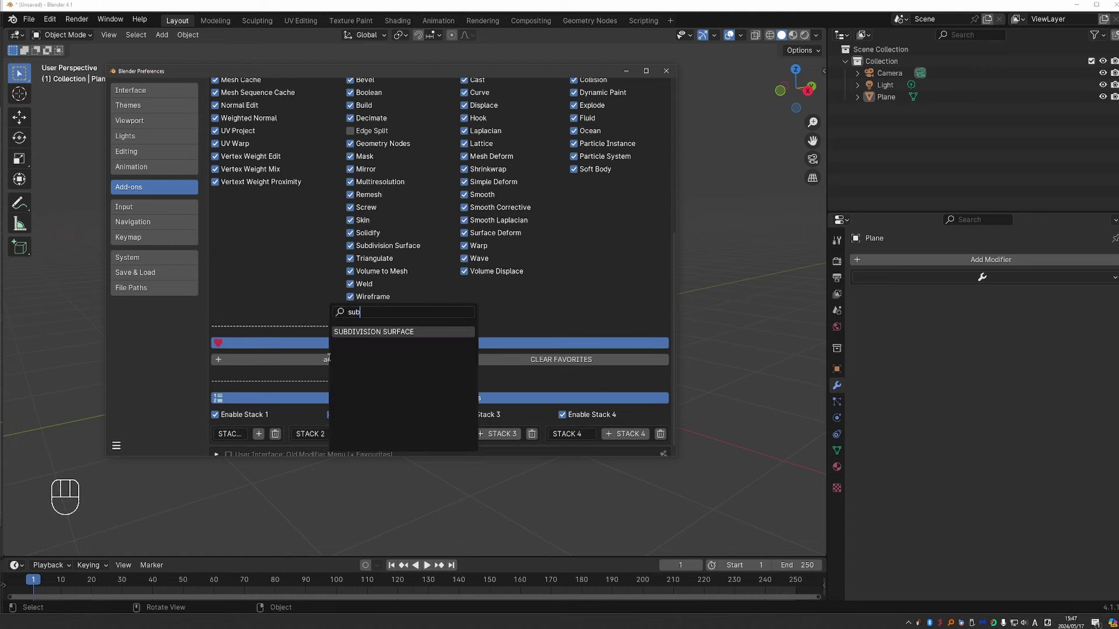
{"action": "key", "text": "Return"}
{"action": "left_click", "coordinate": [1073, 277]}
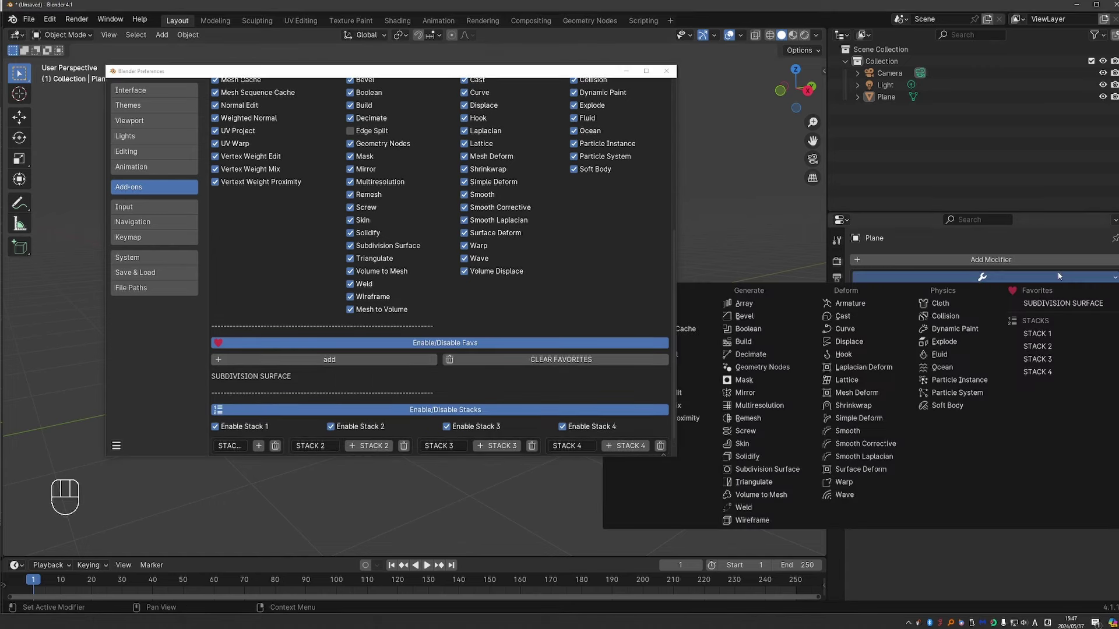
{"action": "left_click", "coordinate": [1053, 340]}
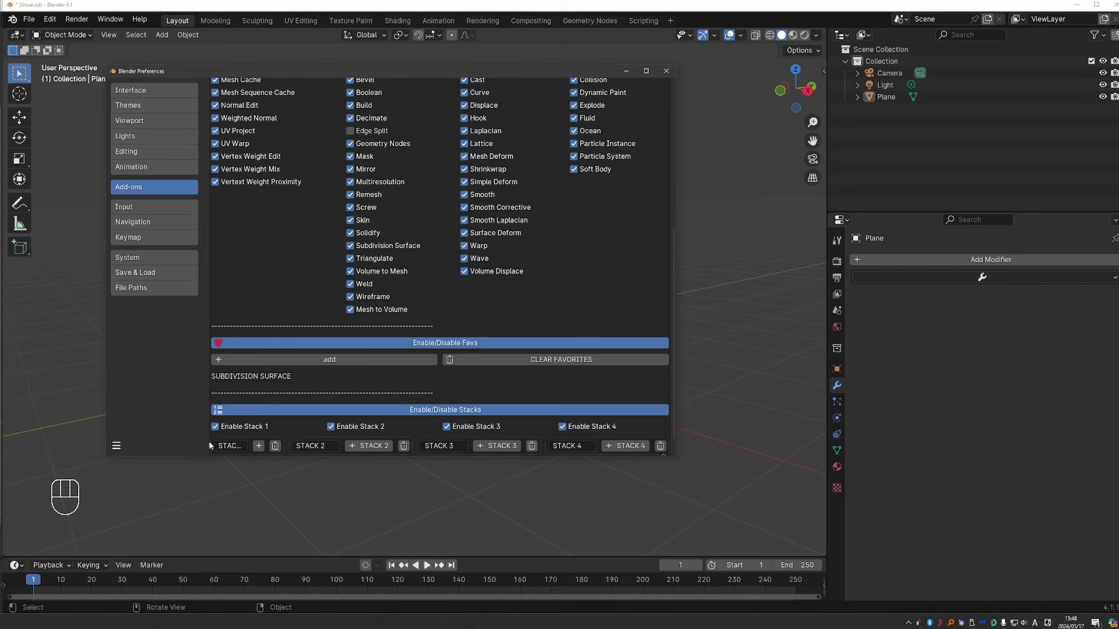
Add the Mesh Cache, Normal Edit and Weighted Normal modifiers to the add-on's Stack 1
{"action": "left_click", "coordinate": [258, 447]}
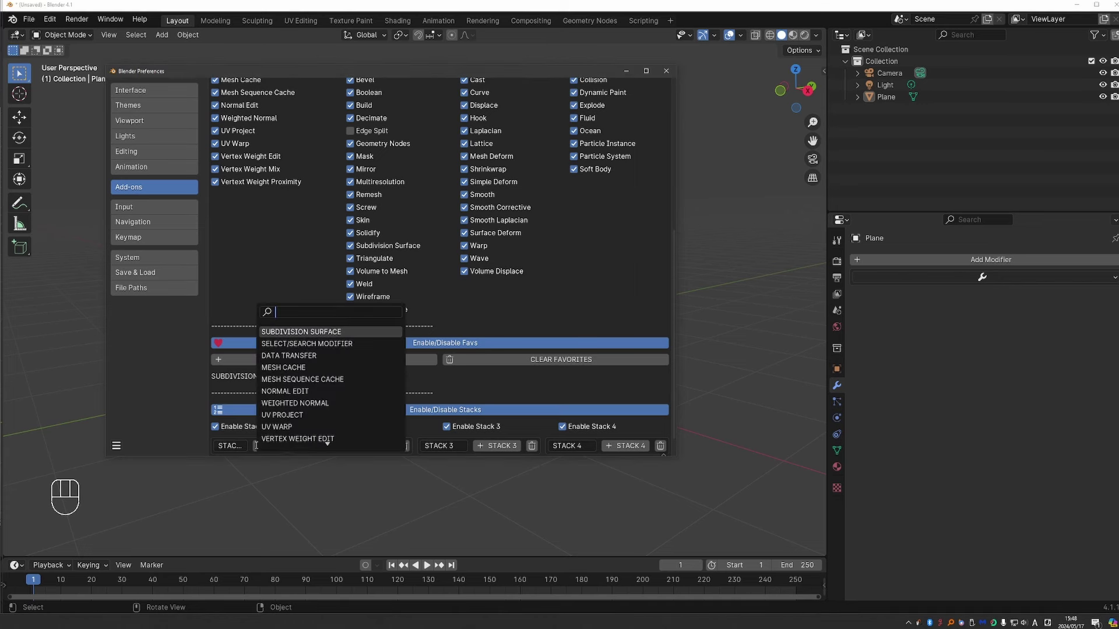
{"action": "left_click", "coordinate": [301, 369]}
{"action": "left_click", "coordinate": [259, 447]}
{"action": "left_click", "coordinate": [315, 390]}
{"action": "left_click", "coordinate": [257, 446]}
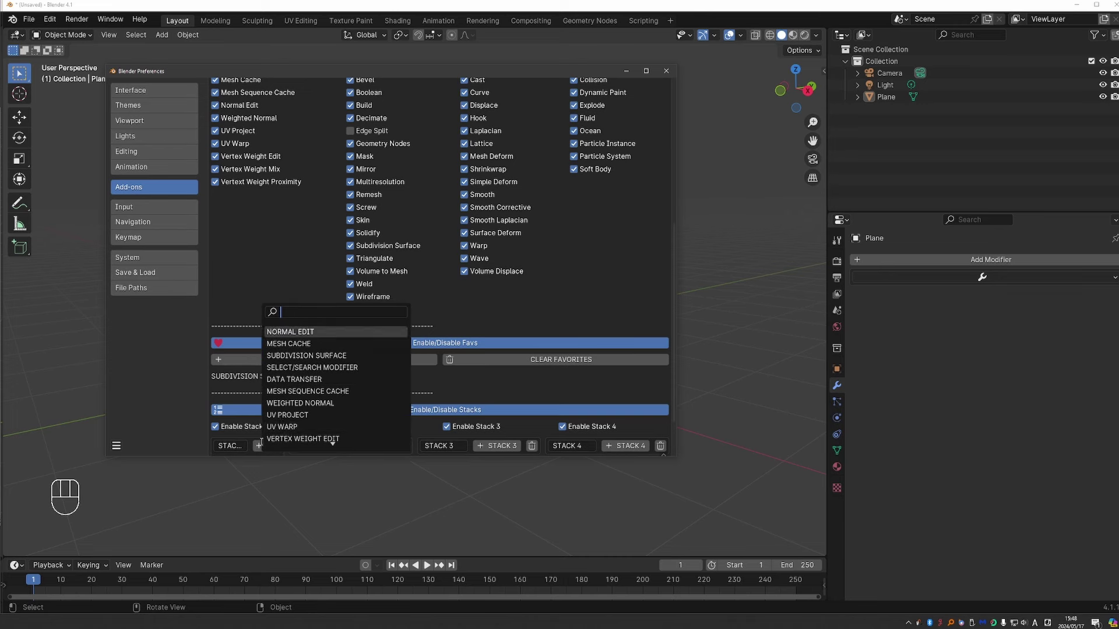
{"action": "left_click", "coordinate": [303, 403]}
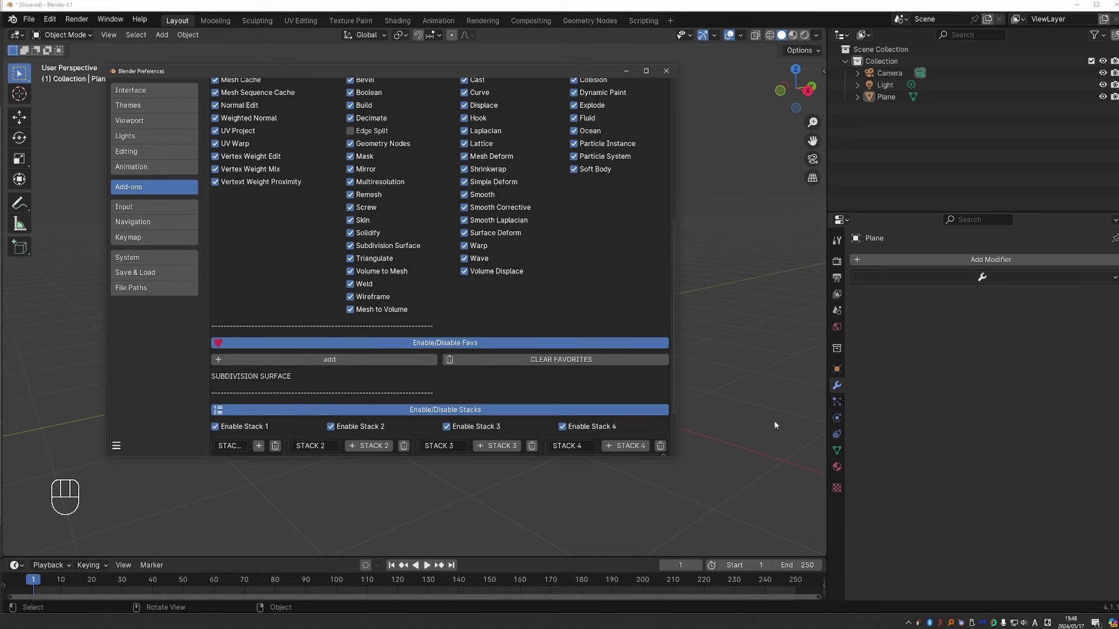
Apply Stack 1 to the plane from the old-style modifier list and look through the added modifiers
{"action": "left_click", "coordinate": [1001, 275]}
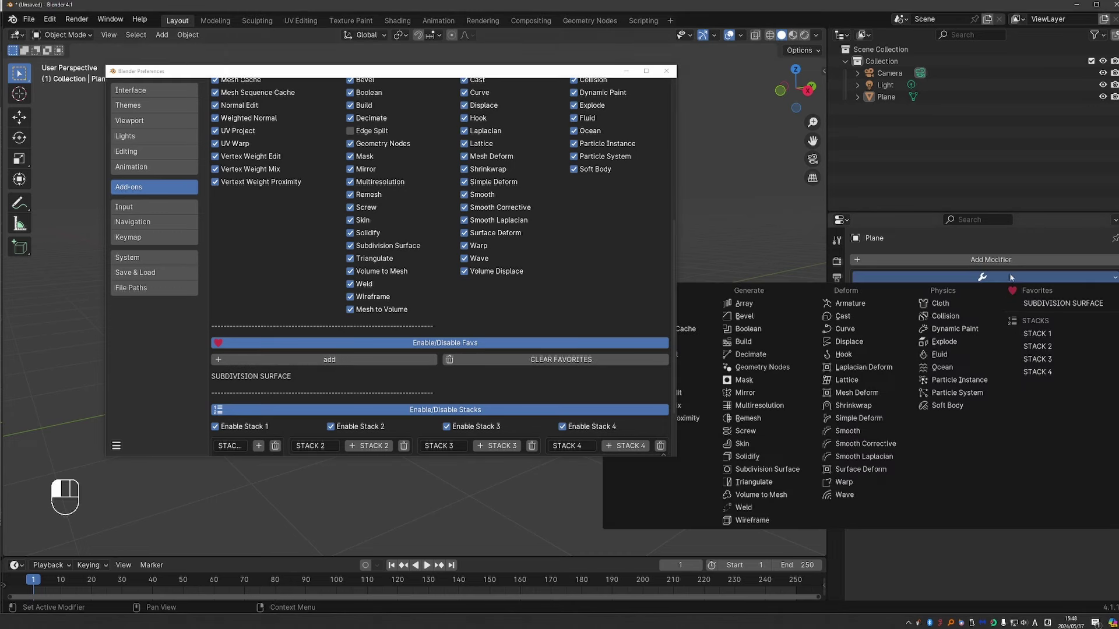
{"action": "left_click", "coordinate": [1075, 331]}
{"action": "scroll", "coordinate": [934, 365], "scroll_direction": "down", "scroll_amount": 1}
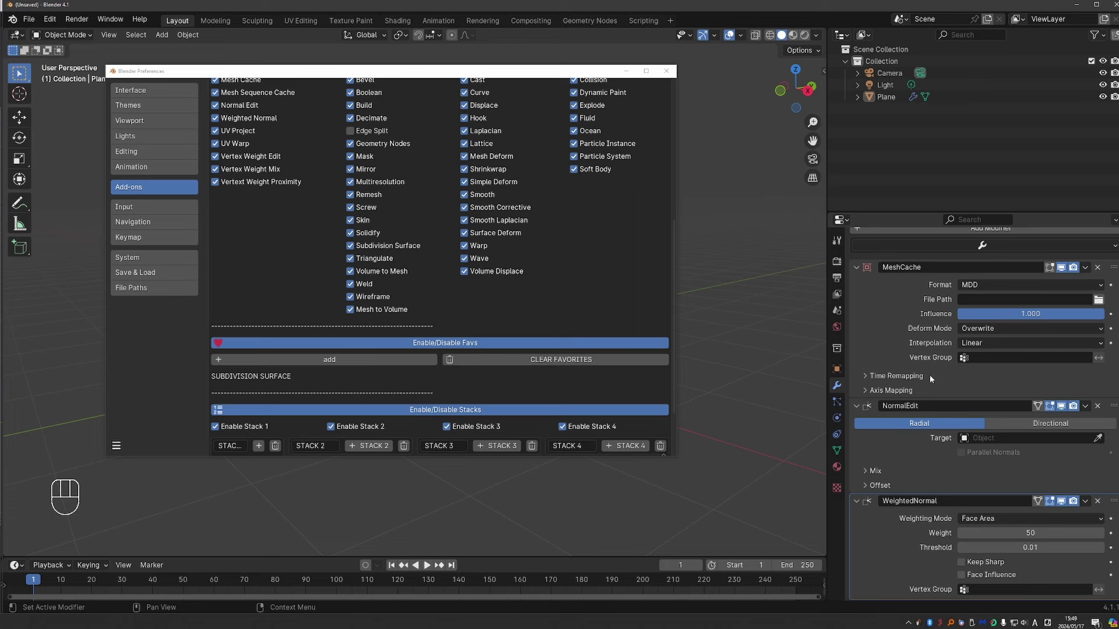
Rename Stack 1 as CoolFunction in the add-on's preferences and choose it from the plane's modifier list
{"action": "left_click_drag", "start_coordinate": [313, 457], "coordinate": [309, 508]}
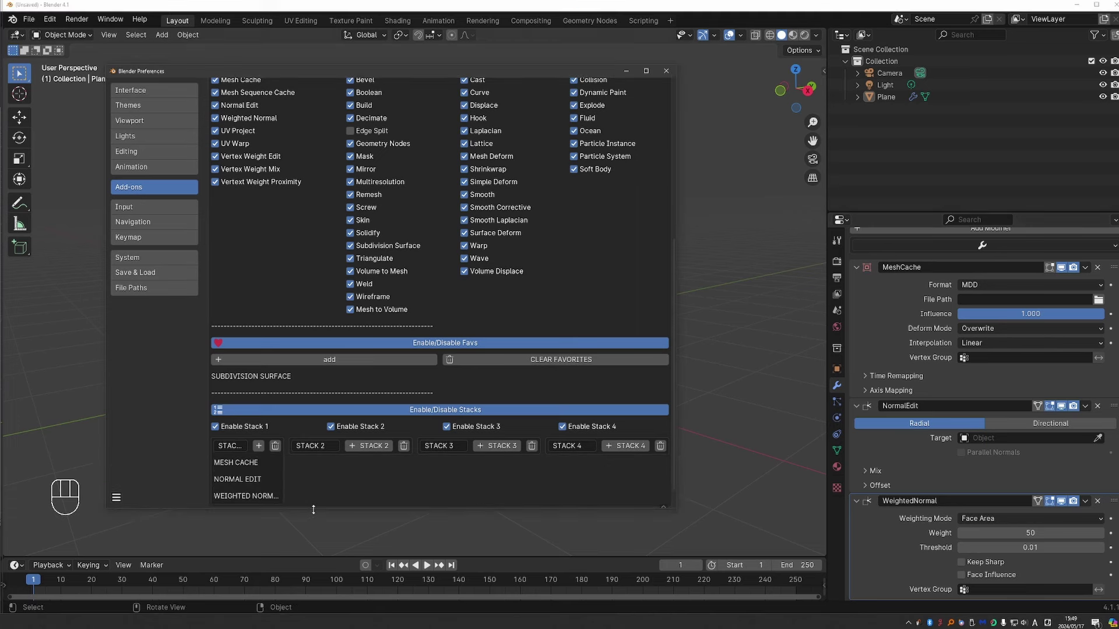
{"action": "scroll", "coordinate": [288, 469], "scroll_direction": "down", "scroll_amount": 1}
{"action": "left_click", "coordinate": [240, 424]}
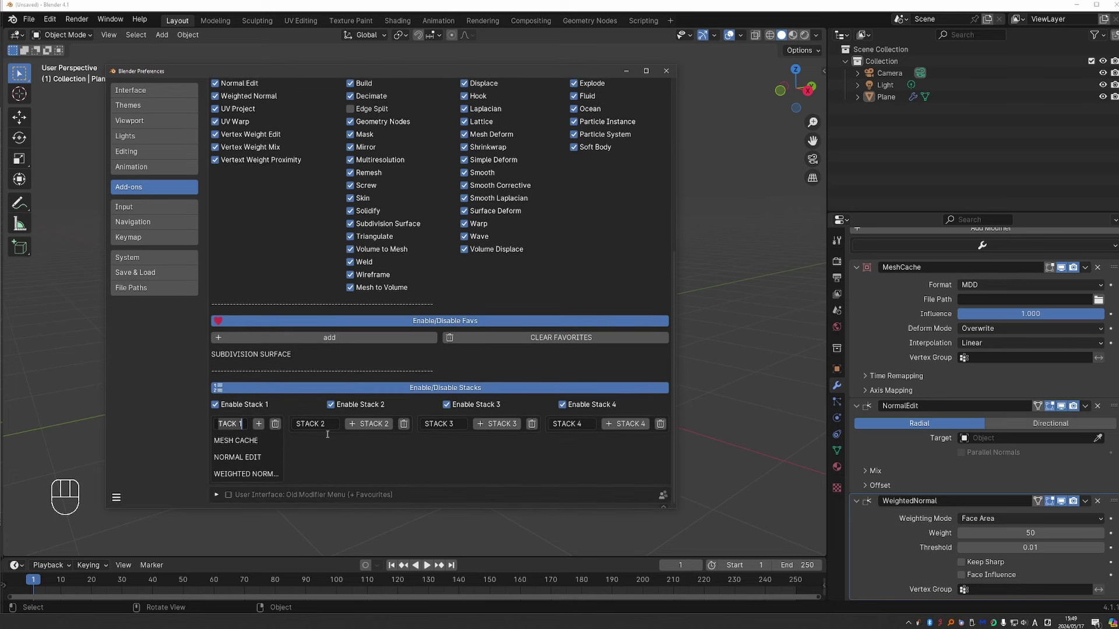
{"action": "key", "text": "BackSpace"}
{"action": "type", "text": "CoolFavs"}
{"action": "key", "text": "Return"}
{"action": "left_click", "coordinate": [982, 245]}
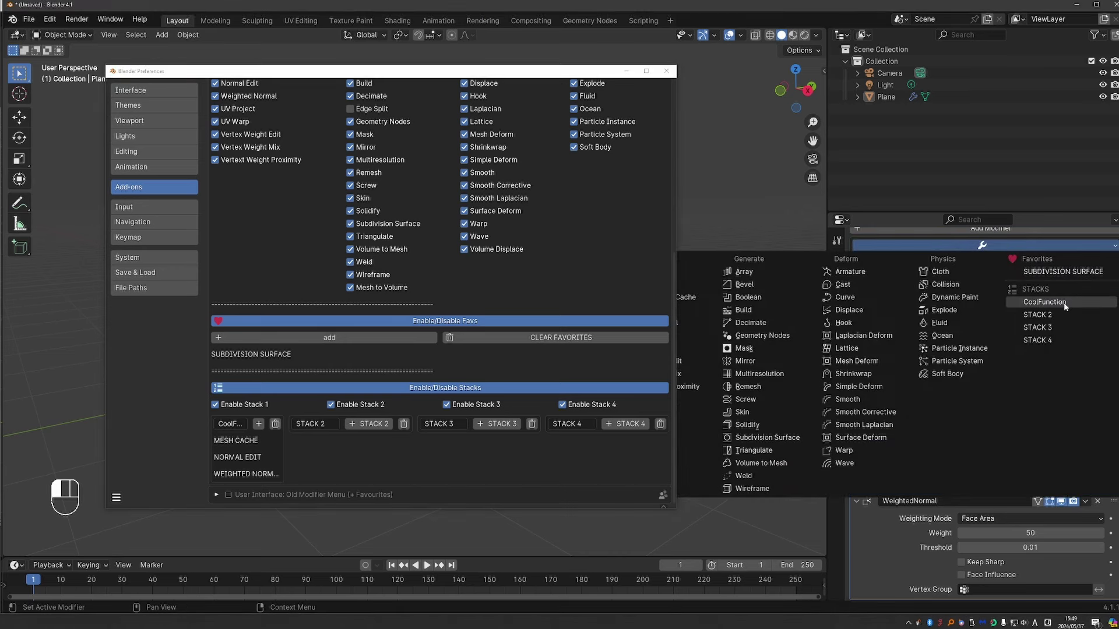
{"action": "left_click", "coordinate": [1064, 302]}
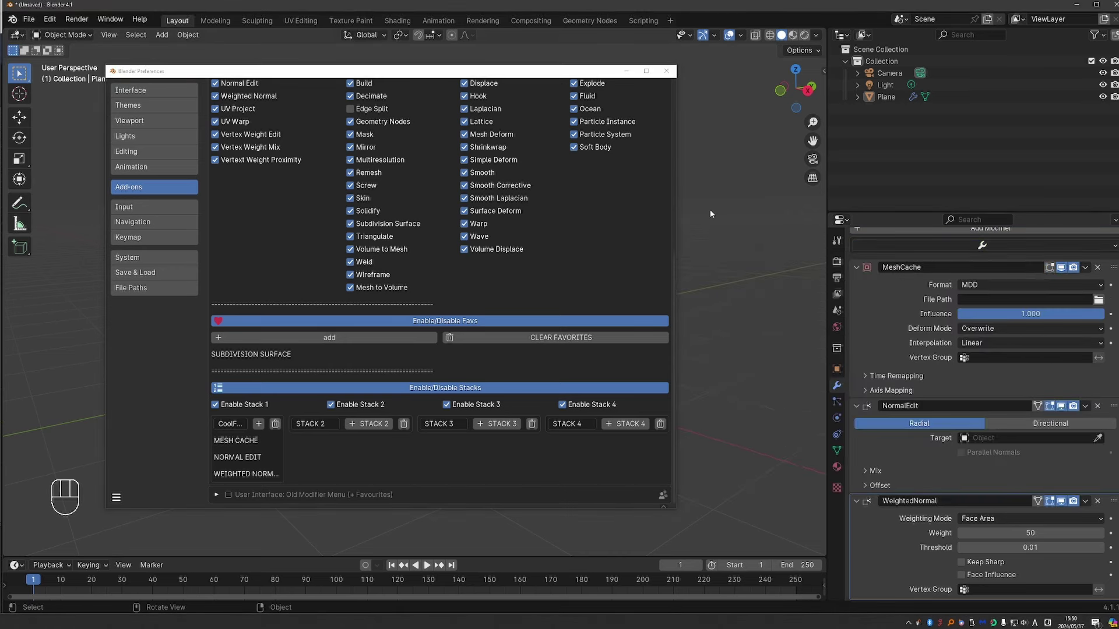
Switch to the browser and view the Mocap & Retargeting category of CGDive's Blender Addon Directory, returning to the main categories
{"action": "key", "text": "alt+Tab"}
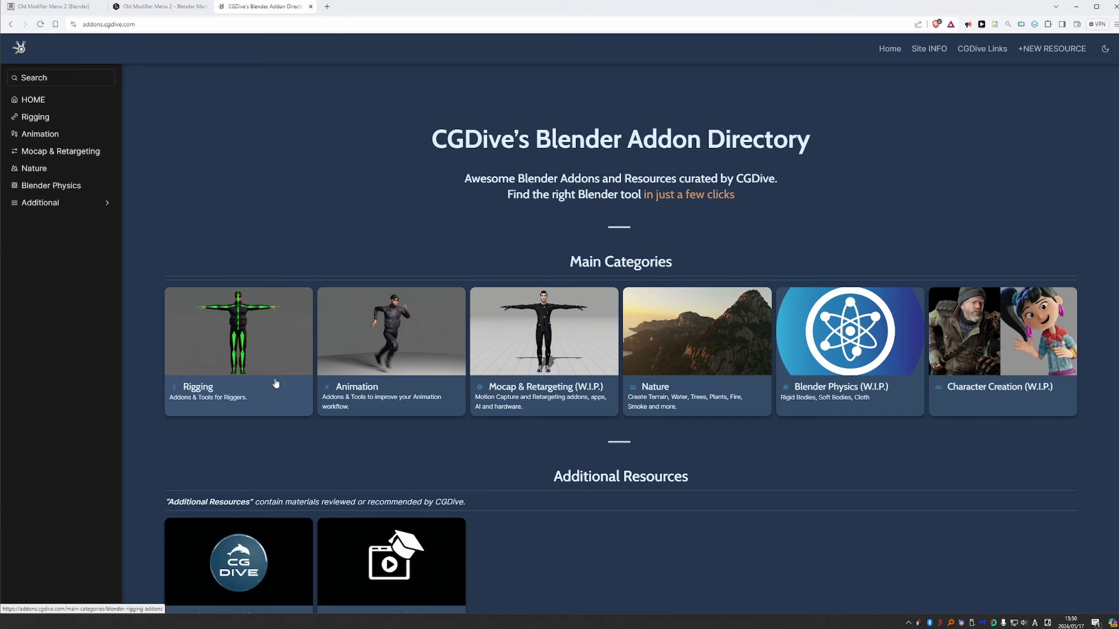
{"action": "left_click", "coordinate": [534, 373]}
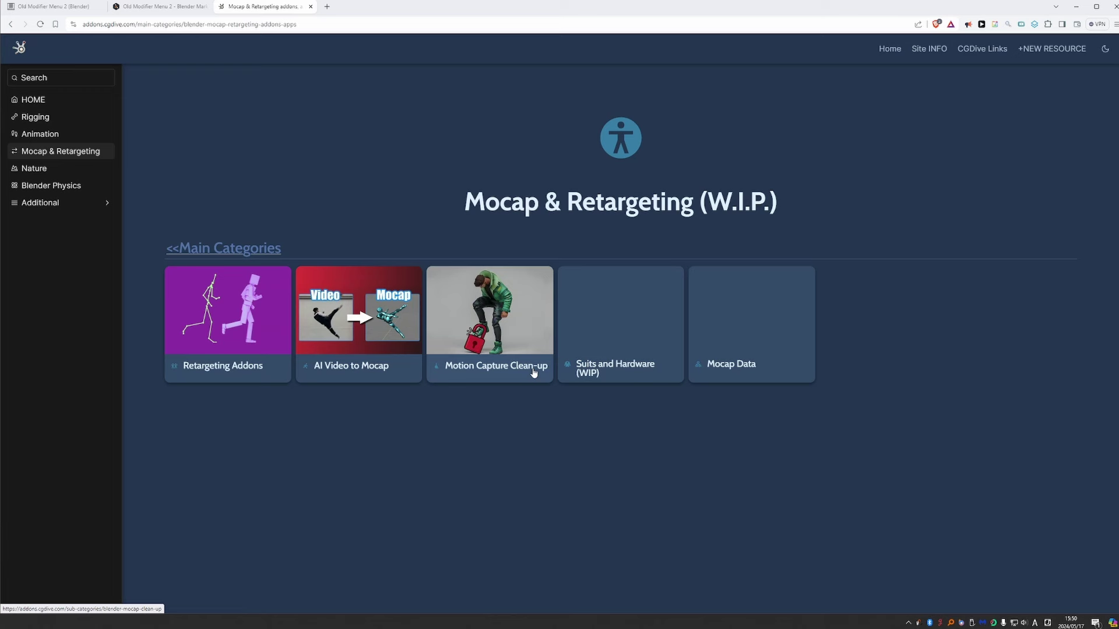
{"action": "left_click", "coordinate": [371, 251]}
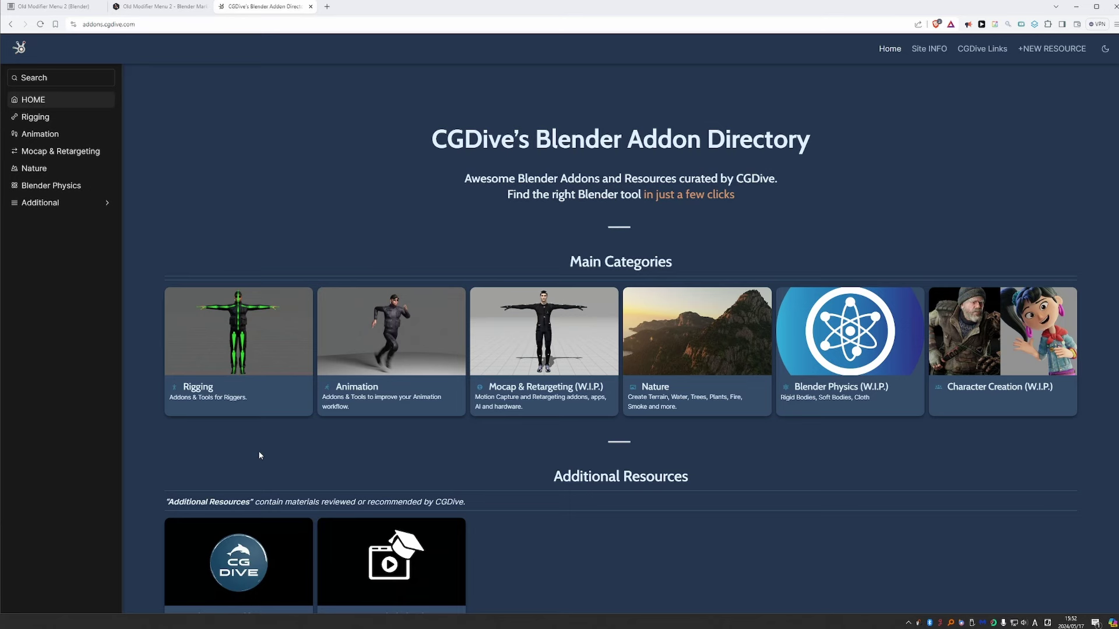
Examine New Rigging Paradigms in the directory's Rigging category and view the form for submitting a new resource
{"action": "left_click", "coordinate": [240, 329]}
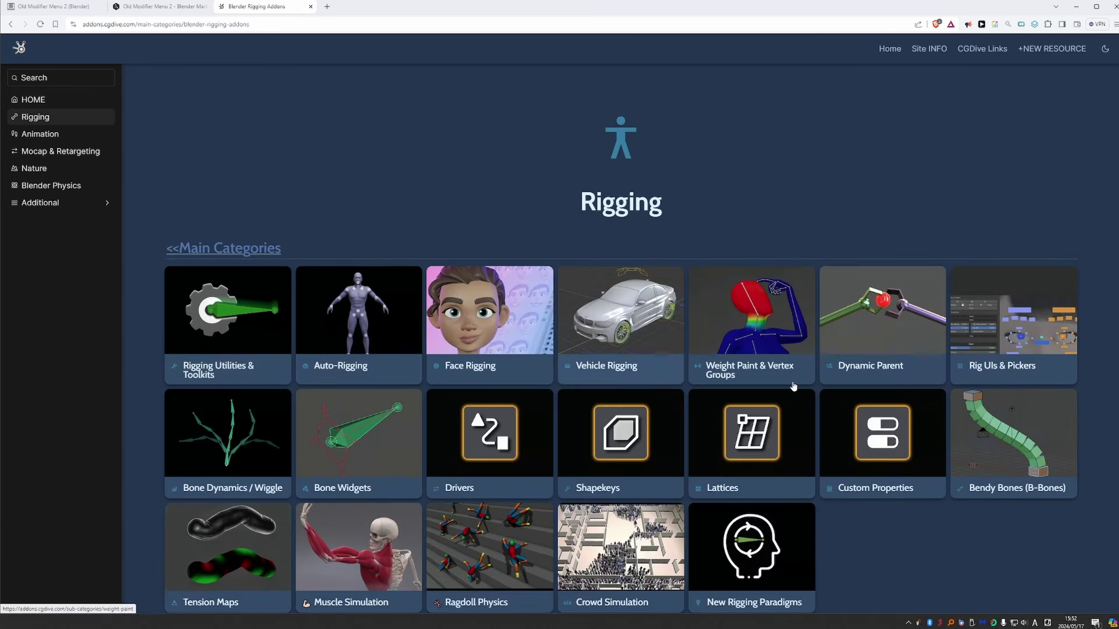
{"action": "scroll", "coordinate": [752, 481], "scroll_direction": "down", "scroll_amount": 2}
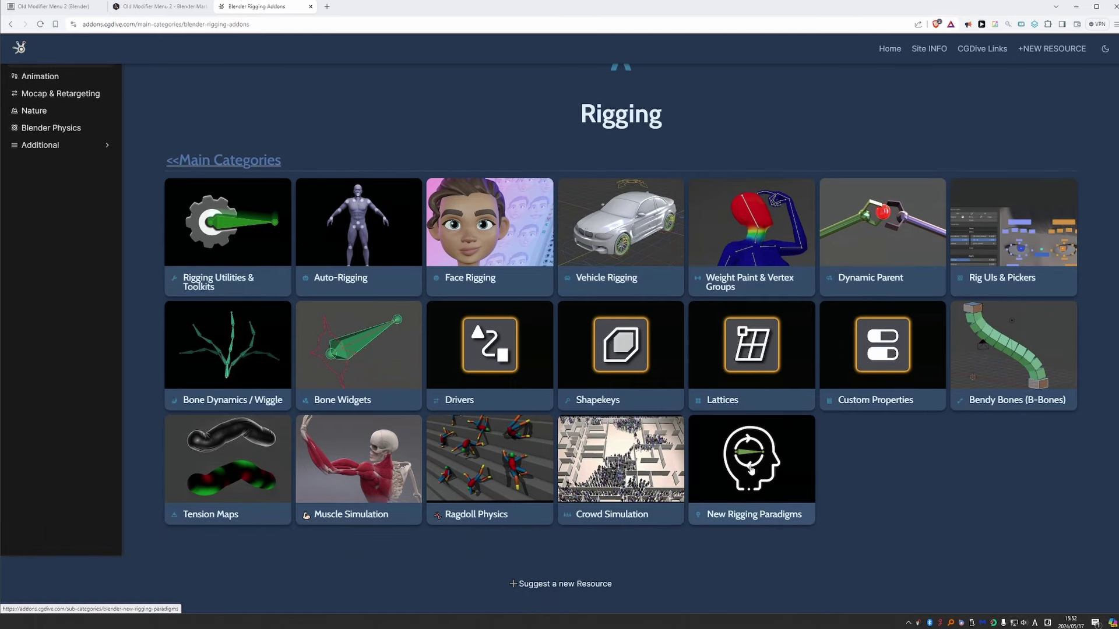
{"action": "left_click", "coordinate": [754, 478]}
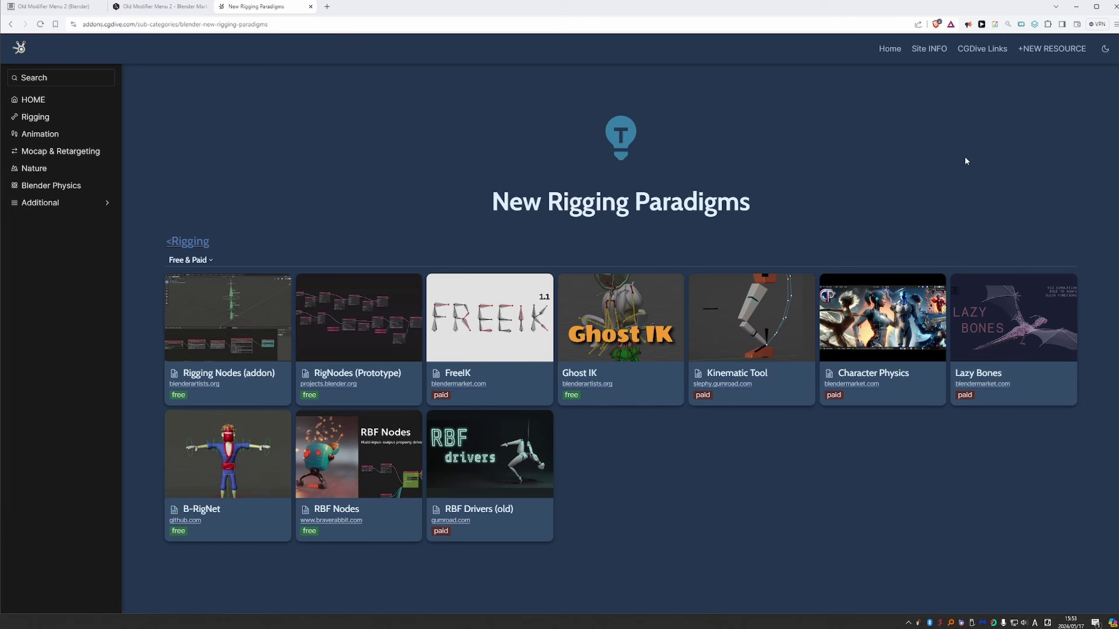
{"action": "left_click", "coordinate": [1044, 49]}
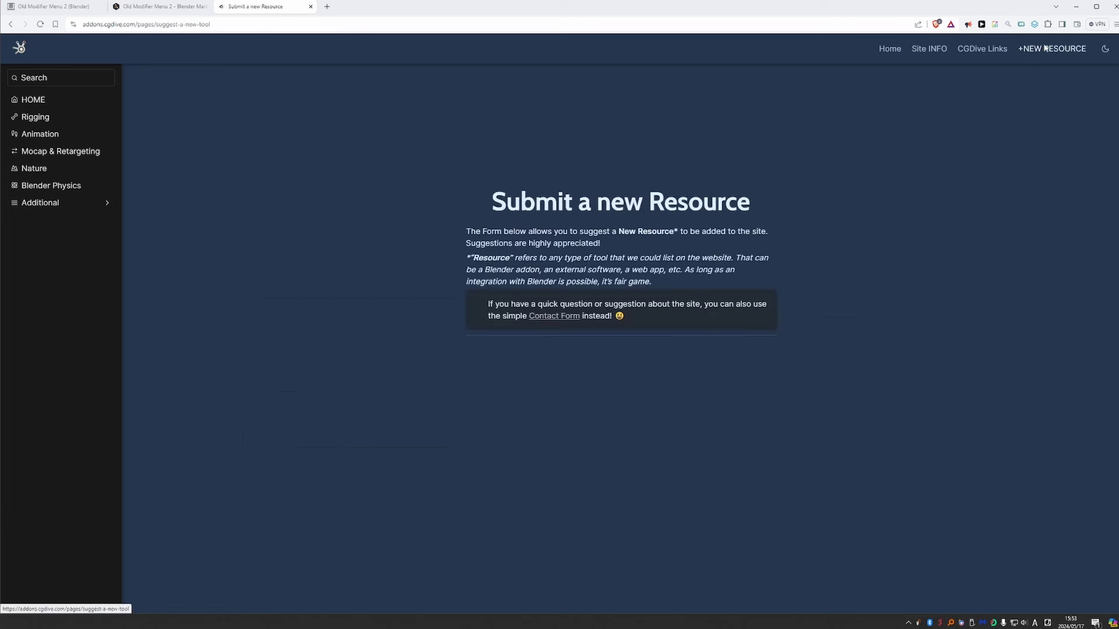
{"action": "scroll", "coordinate": [512, 294], "scroll_direction": "down", "scroll_amount": 2}
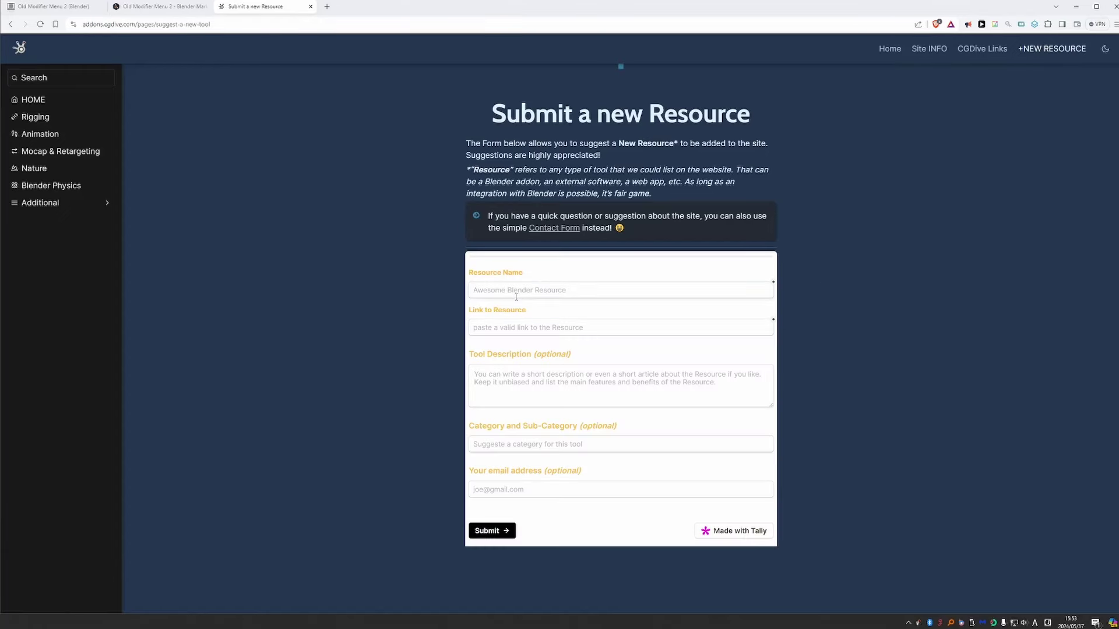